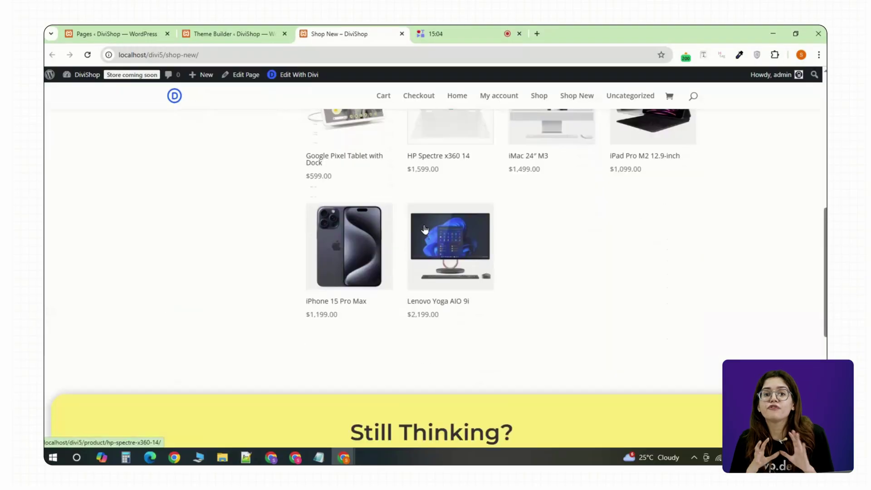
Scroll through the finished shop page to preview it
{"action": "scroll", "coordinate": [454, 236], "scroll_direction": "up", "scroll_amount": 3}
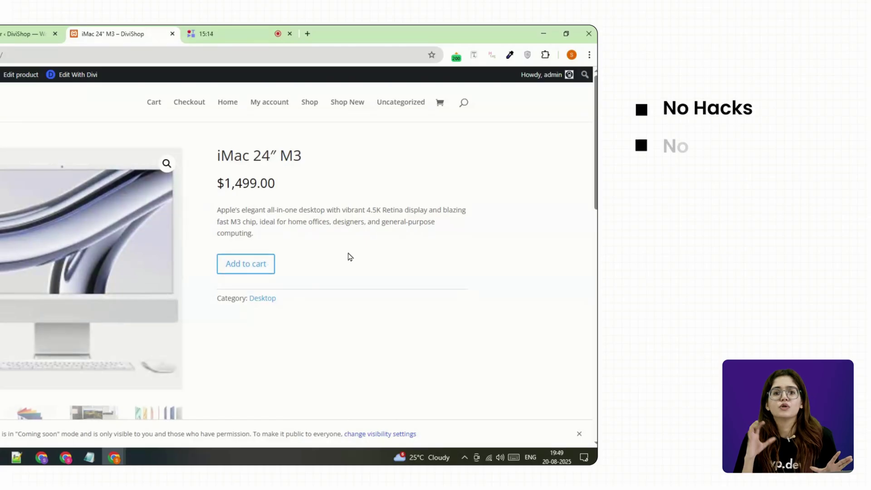
{"action": "scroll", "coordinate": [349, 256], "scroll_direction": "down", "scroll_amount": 10}
{"action": "scroll", "coordinate": [303, 256], "scroll_direction": "down", "scroll_amount": 2}
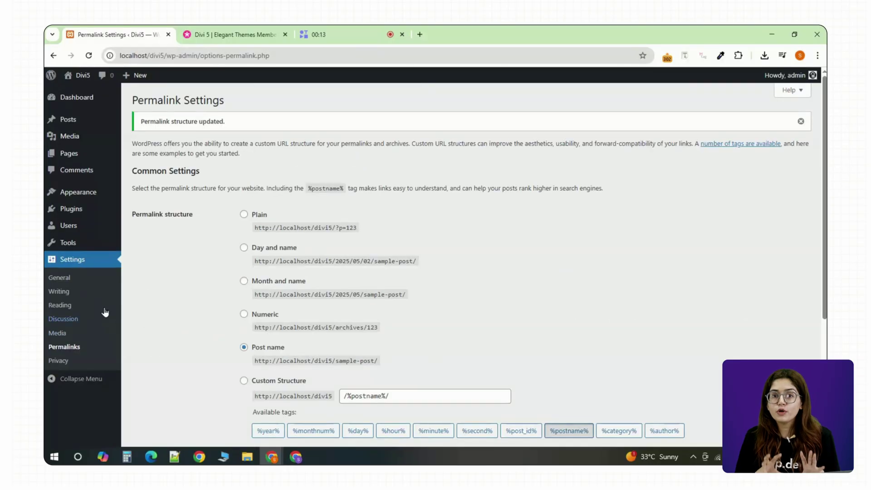
Upload and install the Divi_5.zip theme from Appearance > Themes
{"action": "mouse_move", "coordinate": [76, 200]}
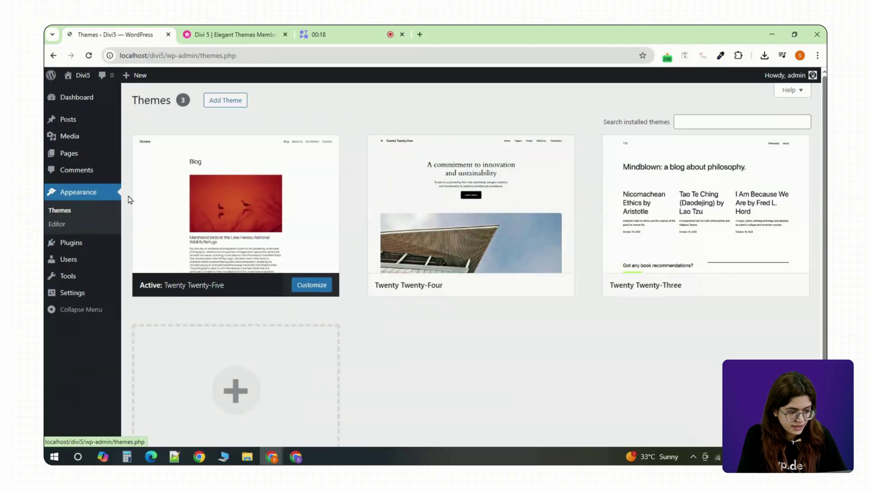
{"action": "left_click", "coordinate": [215, 105]}
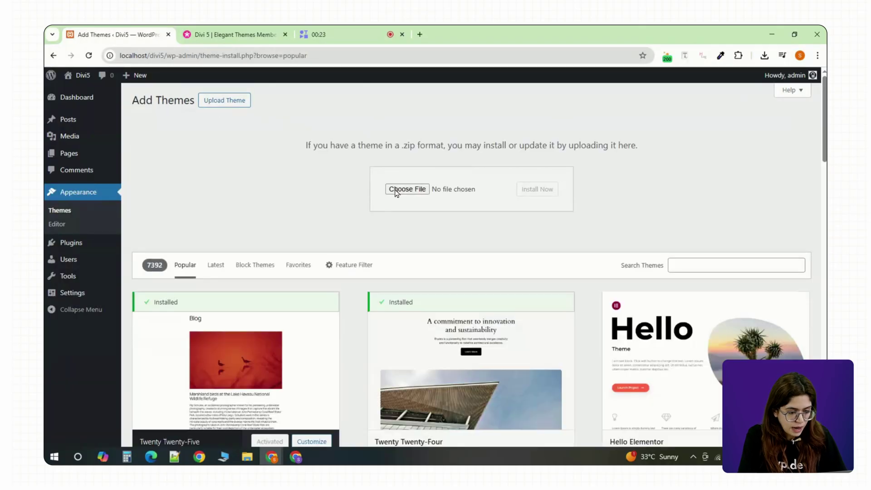
{"action": "left_click", "coordinate": [406, 188]}
{"action": "left_click", "coordinate": [233, 131]}
{"action": "left_click", "coordinate": [371, 328]}
{"action": "left_click", "coordinate": [537, 188]}
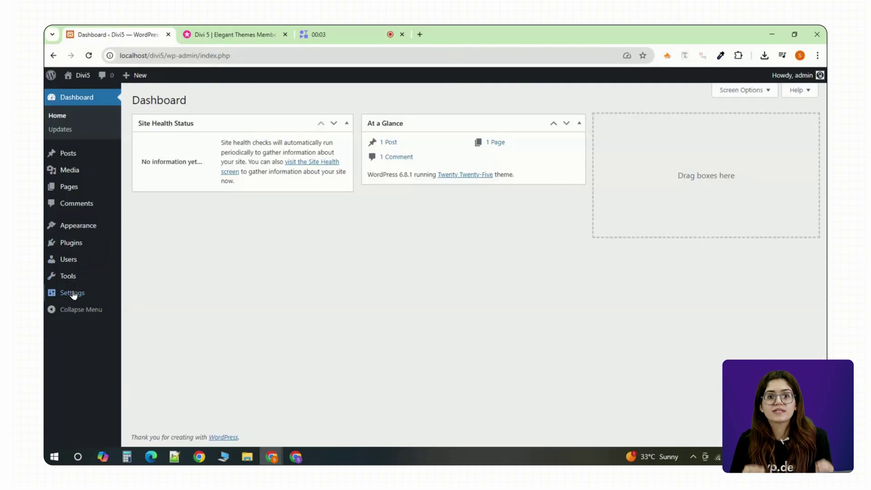
{"action": "mouse_move", "coordinate": [72, 295]}
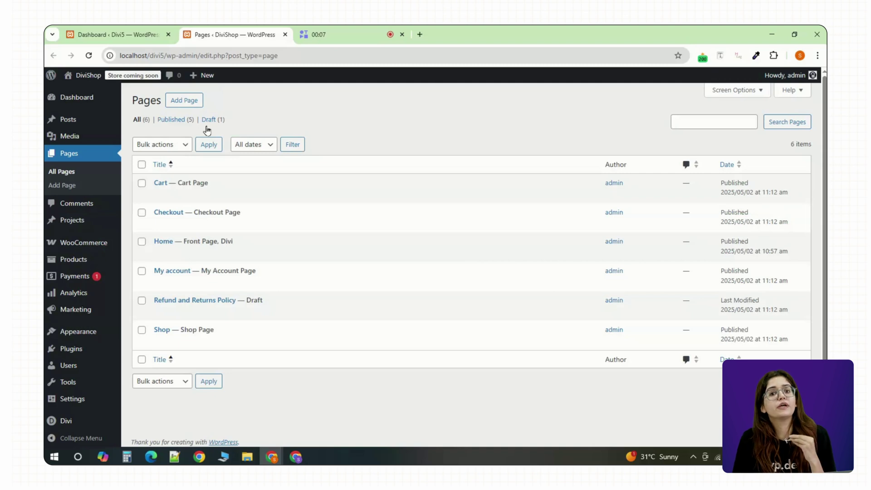
Create a new page titled 'Shop New' and open it in the Divi Builder
{"action": "right_click", "coordinate": [200, 104]}
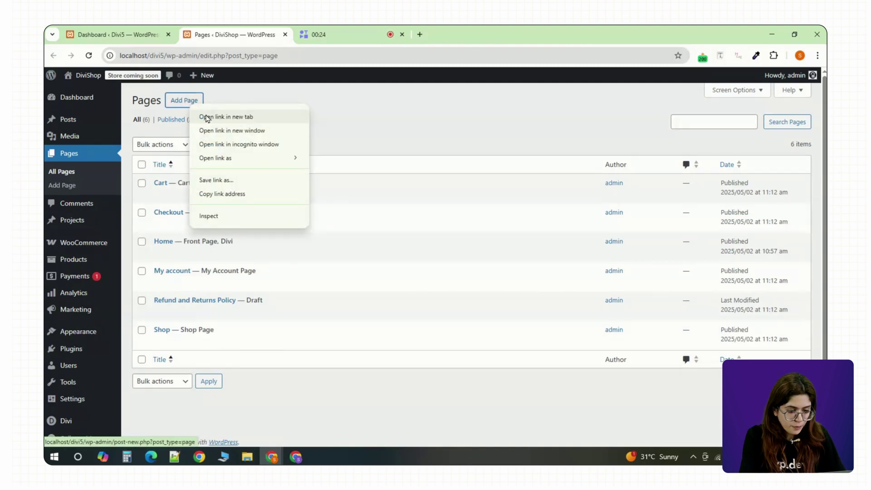
{"action": "left_click", "coordinate": [206, 117]}
{"action": "left_click", "coordinate": [325, 35]}
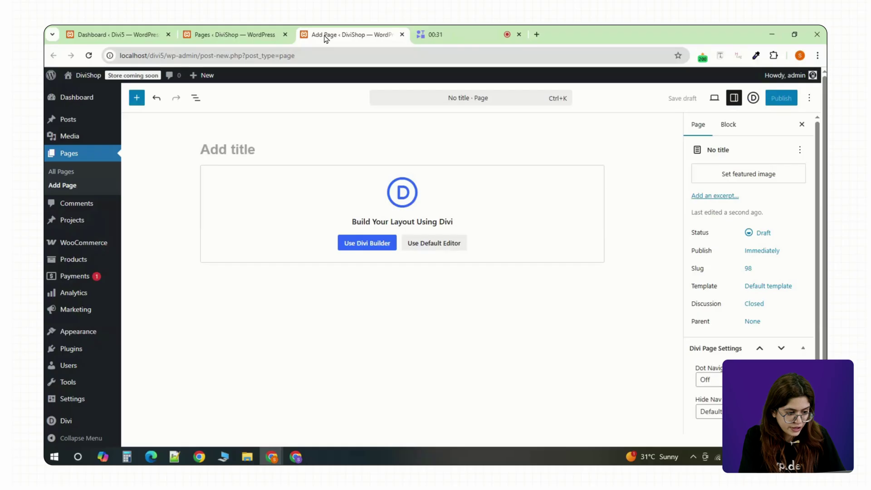
{"action": "type", "text": "Shop New"}
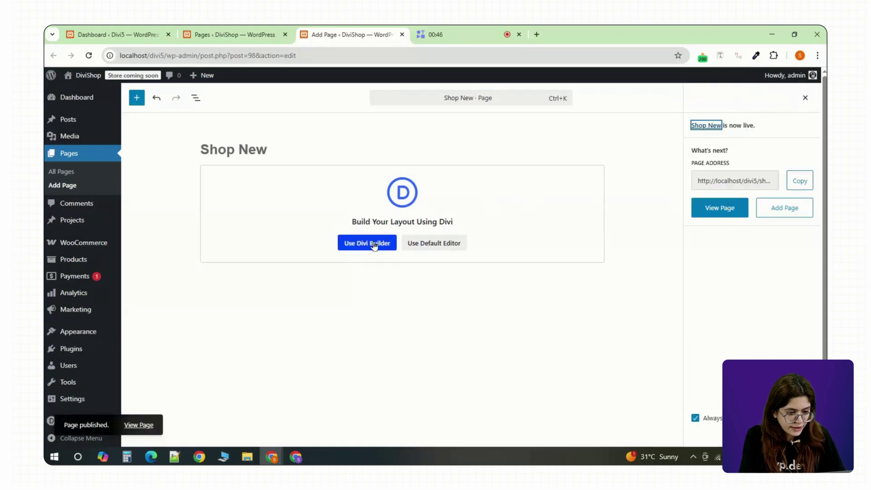
{"action": "left_click", "coordinate": [373, 244]}
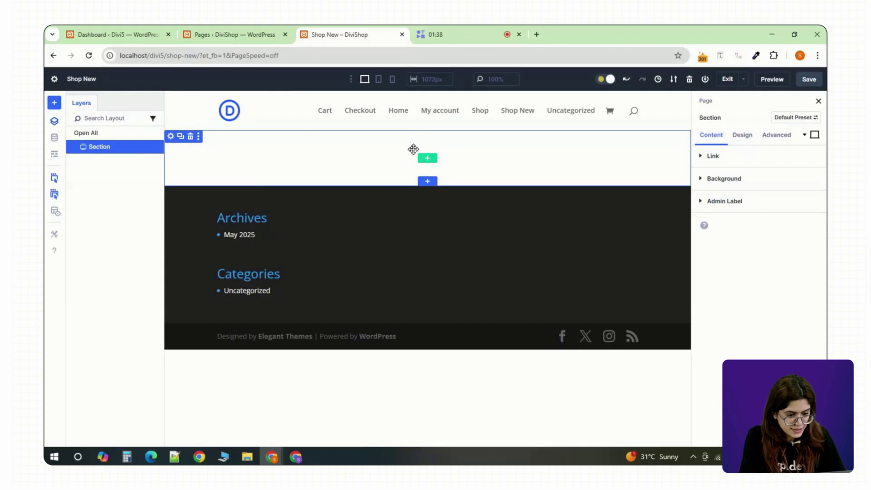
Add a one-column row and set the section background image to the 27.jpg desk photo
{"action": "left_click", "coordinate": [430, 162]}
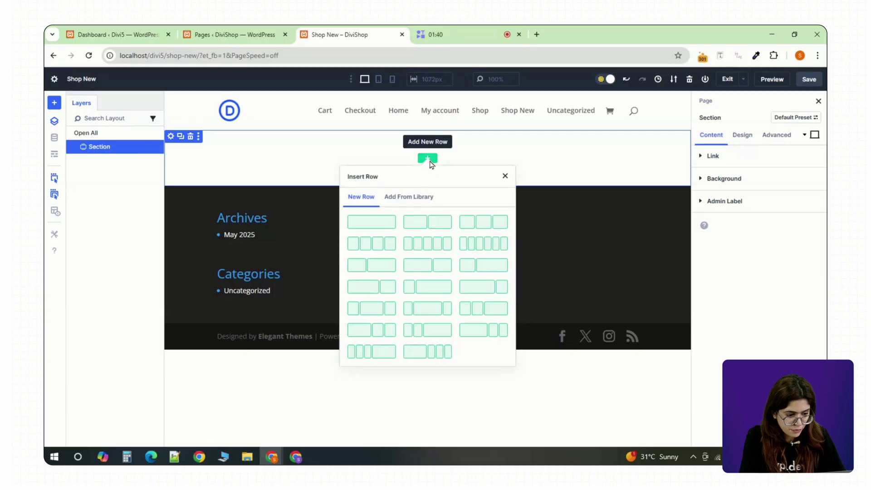
{"action": "left_click", "coordinate": [381, 227]}
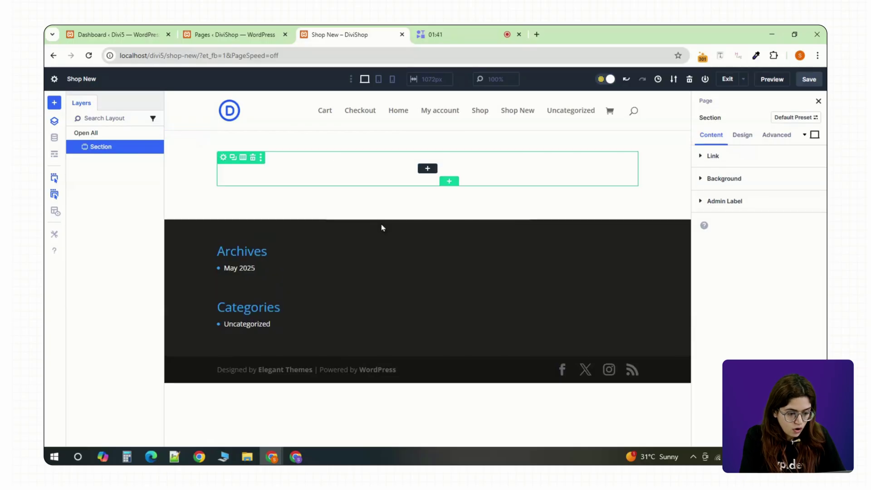
{"action": "left_click", "coordinate": [702, 180]}
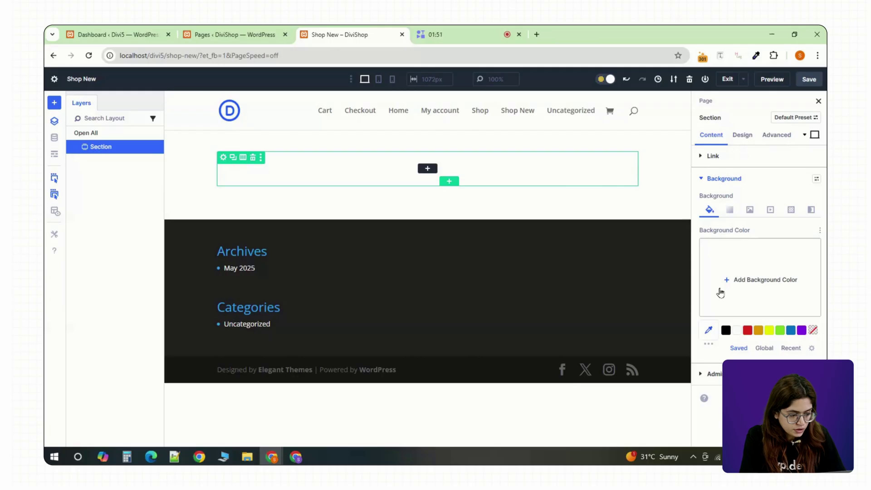
{"action": "left_click", "coordinate": [726, 329]}
{"action": "left_click", "coordinate": [749, 209]}
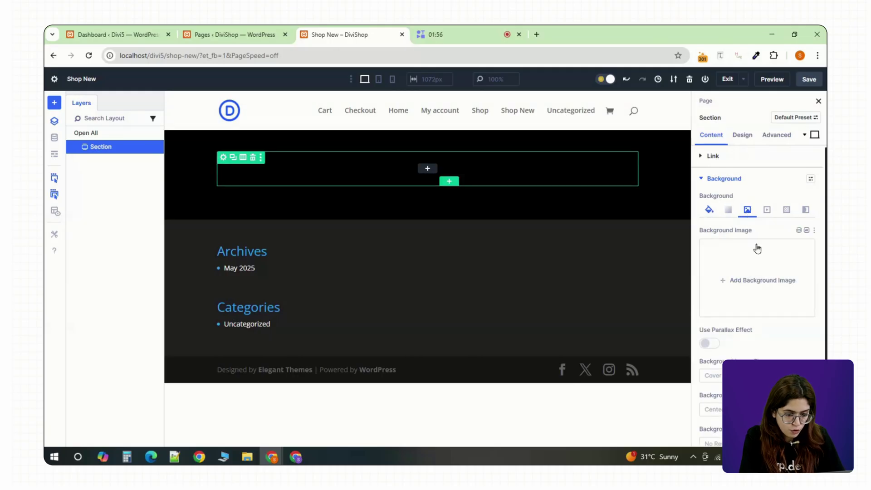
{"action": "left_click", "coordinate": [744, 284]}
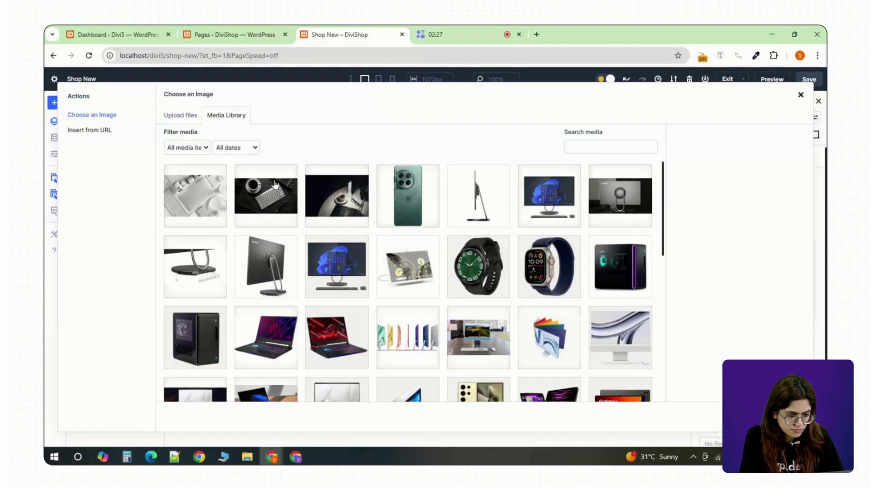
{"action": "left_click", "coordinate": [211, 197]}
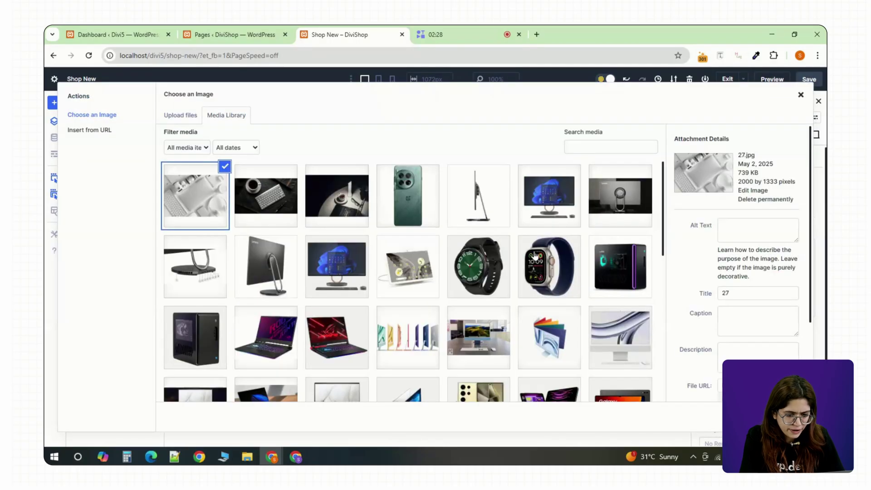
{"action": "key", "text": "Return"}
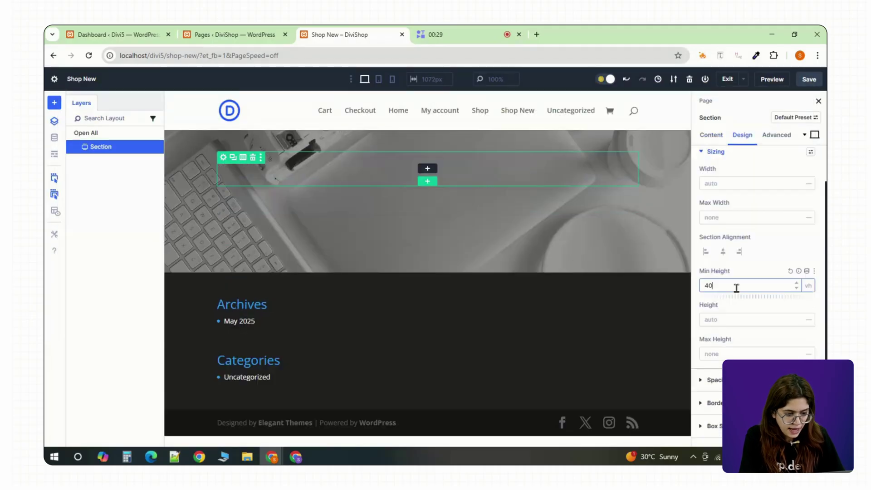
Add a Heading module reading 'Your One-Stop Tech Shop' to the hero row
{"action": "left_click", "coordinate": [427, 170]}
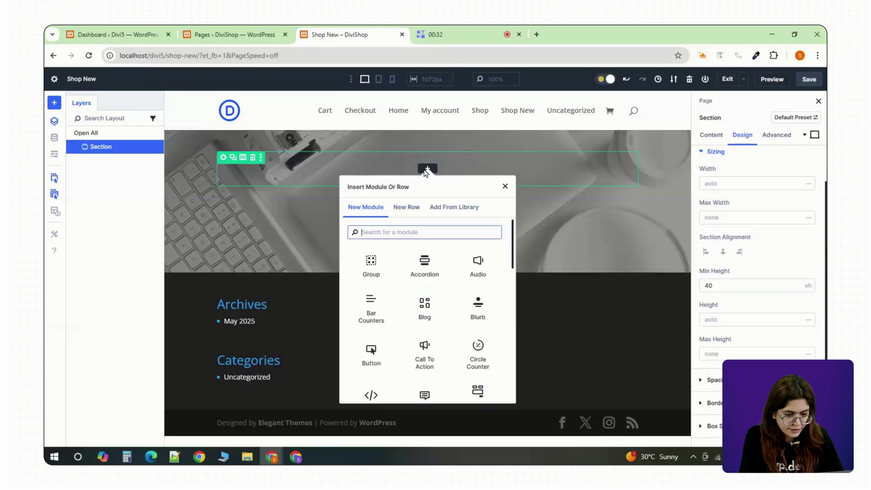
{"action": "type", "text": "head"}
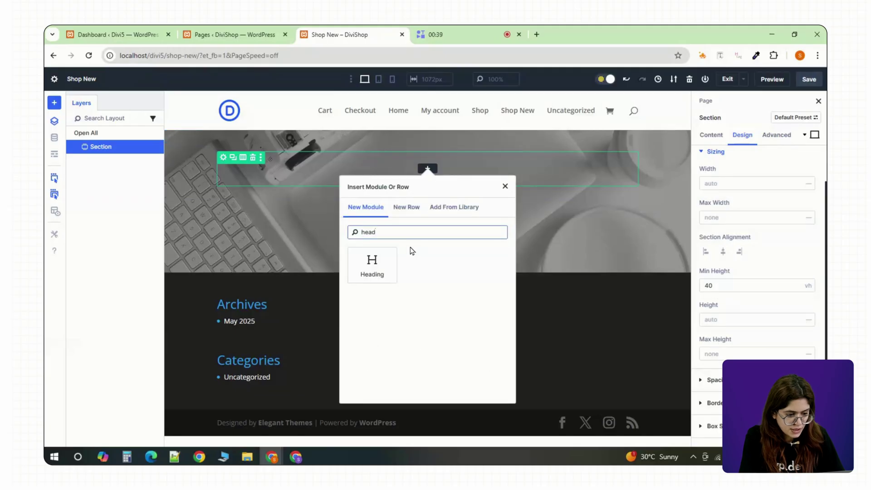
{"action": "left_click", "coordinate": [382, 255]}
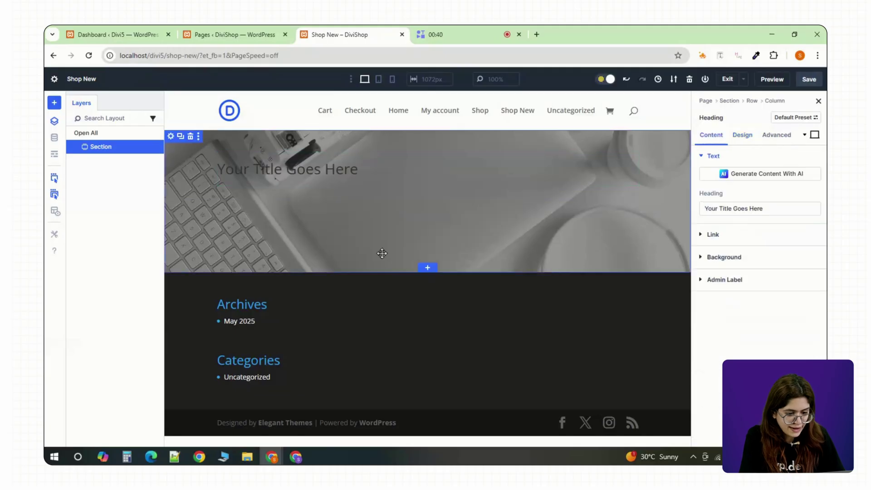
{"action": "left_click_drag", "start_coordinate": [765, 209], "coordinate": [696, 213]}
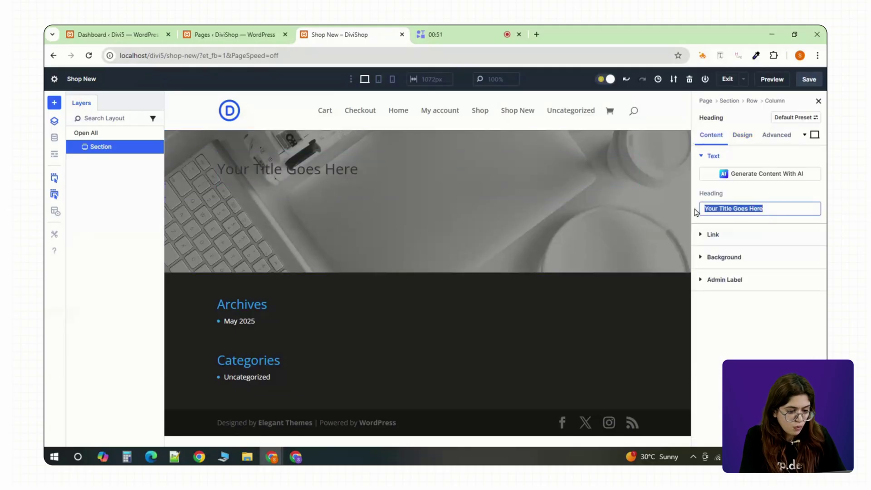
{"action": "type", "text": "Your One-Stop Tech Shop"}
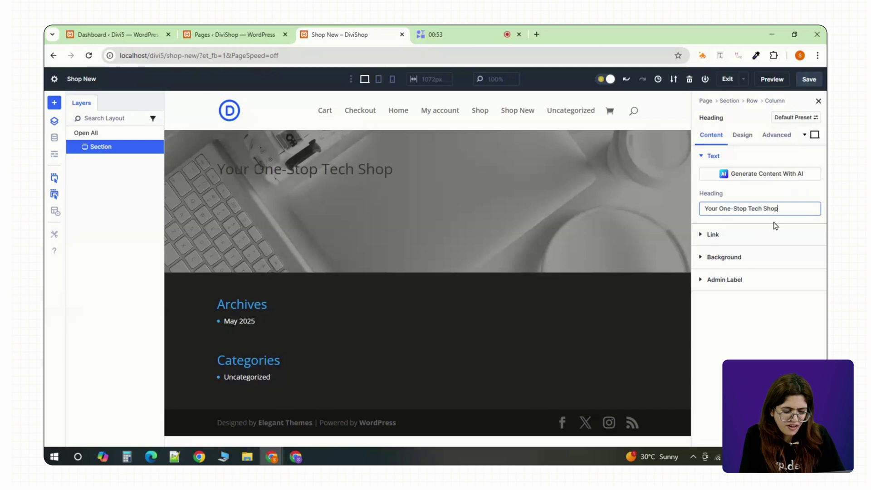
Style the heading text as Montserrat Semi Bold, centred, 45 px
{"action": "left_click", "coordinate": [744, 135]}
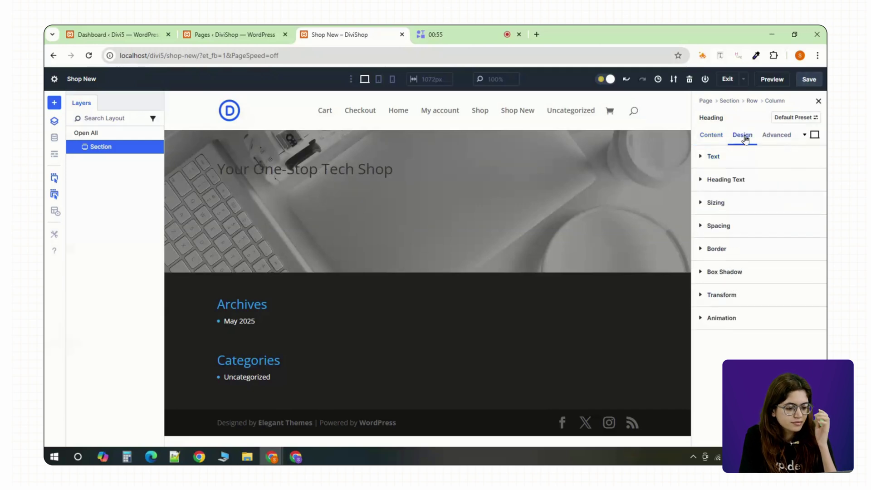
{"action": "left_click", "coordinate": [728, 156]}
{"action": "left_click", "coordinate": [723, 157]}
{"action": "left_click", "coordinate": [707, 178]}
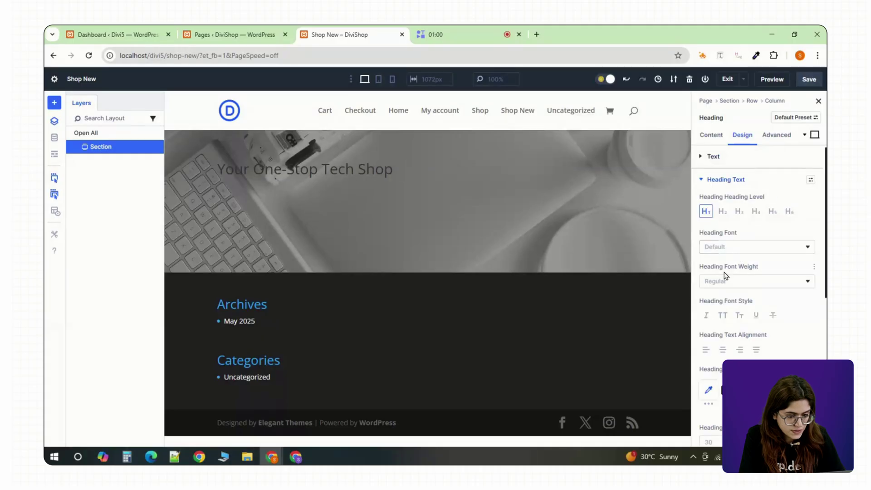
{"action": "left_click", "coordinate": [744, 249]}
{"action": "type", "text": "mont"}
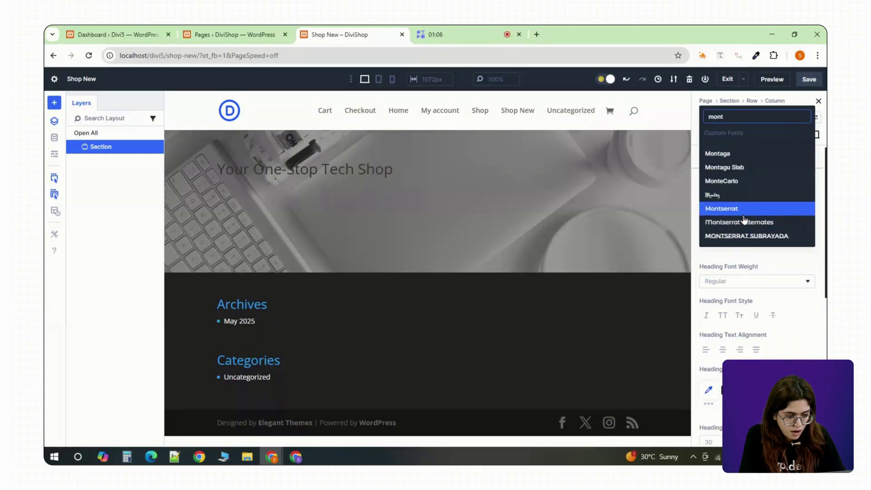
{"action": "left_click", "coordinate": [739, 208]}
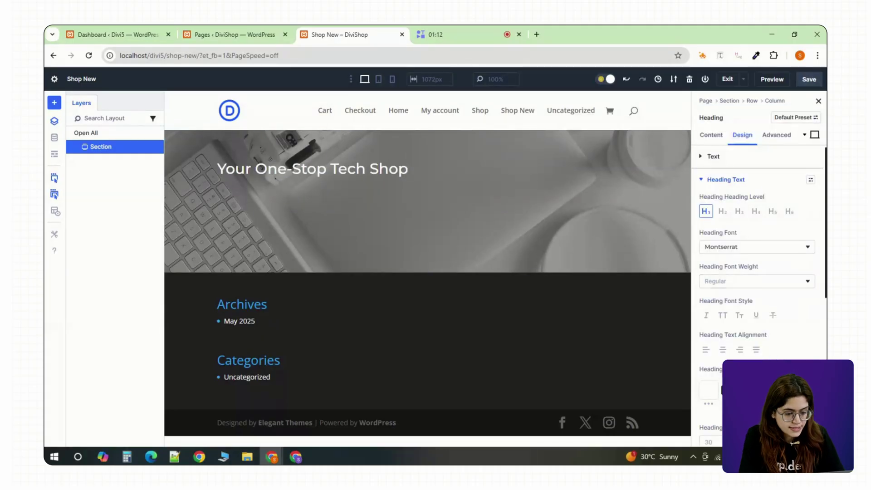
{"action": "left_click", "coordinate": [749, 281]}
{"action": "left_click", "coordinate": [719, 345]}
{"action": "scroll", "coordinate": [708, 291], "scroll_direction": "down", "scroll_amount": 1}
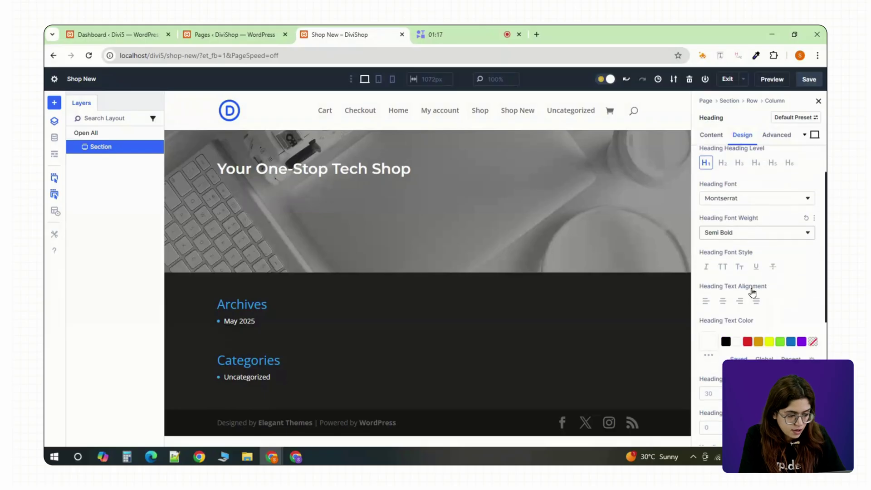
{"action": "left_click", "coordinate": [723, 300]}
{"action": "scroll", "coordinate": [726, 296], "scroll_direction": "down", "scroll_amount": 1}
{"action": "left_click", "coordinate": [718, 344]}
{"action": "type", "text": "45"}
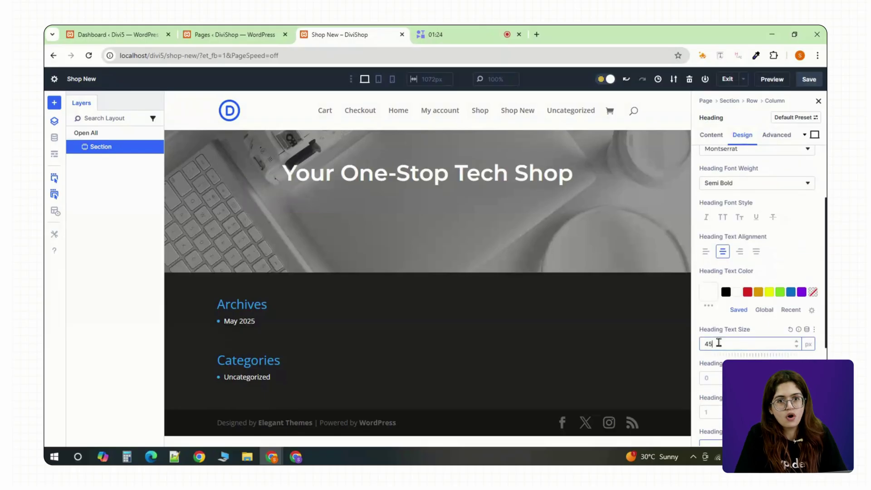
Give the heading a top padding of 8%
{"action": "scroll", "coordinate": [738, 305], "scroll_direction": "down", "scroll_amount": 4}
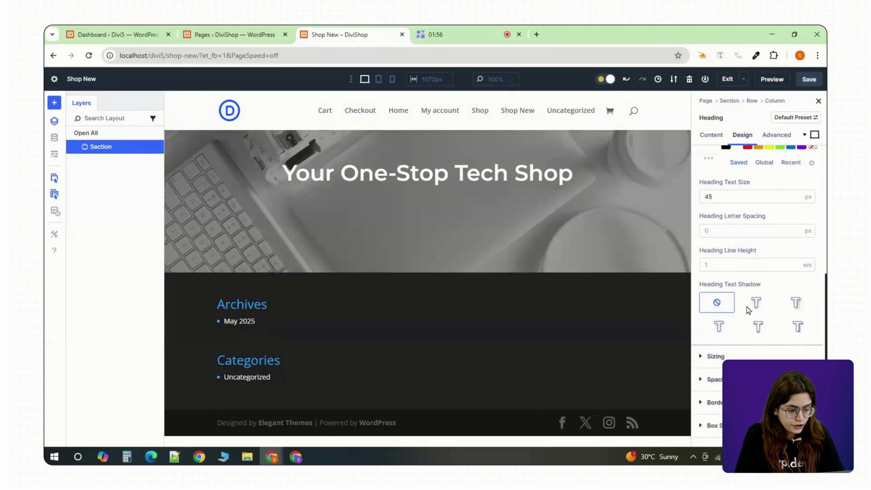
{"action": "left_click", "coordinate": [718, 342]}
{"action": "scroll", "coordinate": [736, 272], "scroll_direction": "down", "scroll_amount": 3}
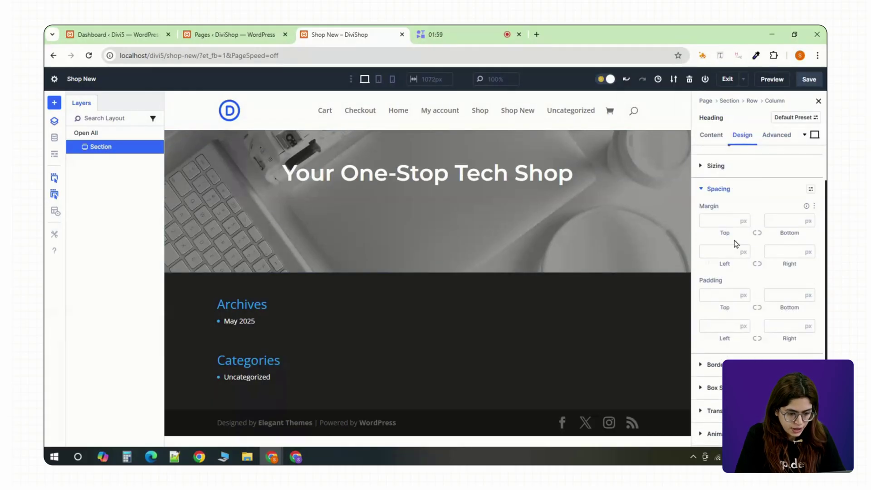
{"action": "left_click", "coordinate": [744, 298]}
{"action": "left_click", "coordinate": [722, 289]}
{"action": "type", "text": "8"}
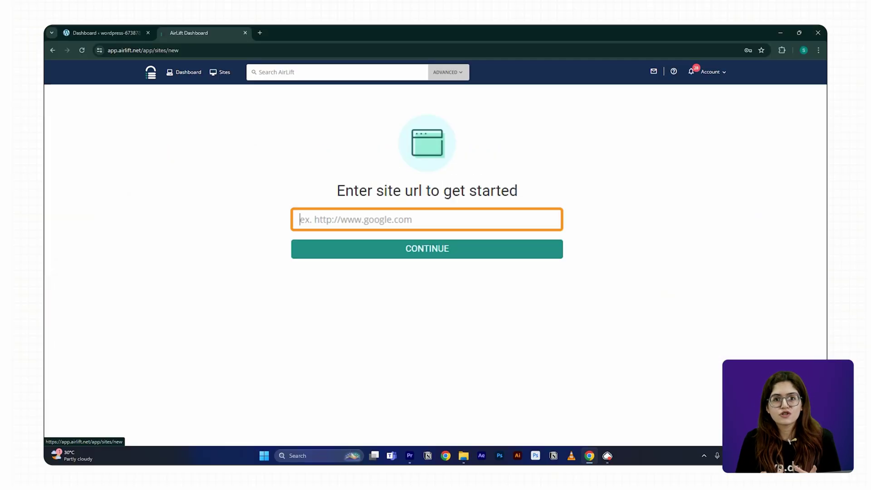
Paste the site URL into AirLift's field and continue
{"action": "type", "text": "https://wordpress-673878-4448699.cloudwaysapps.com/"}
{"action": "left_click", "coordinate": [369, 252]}
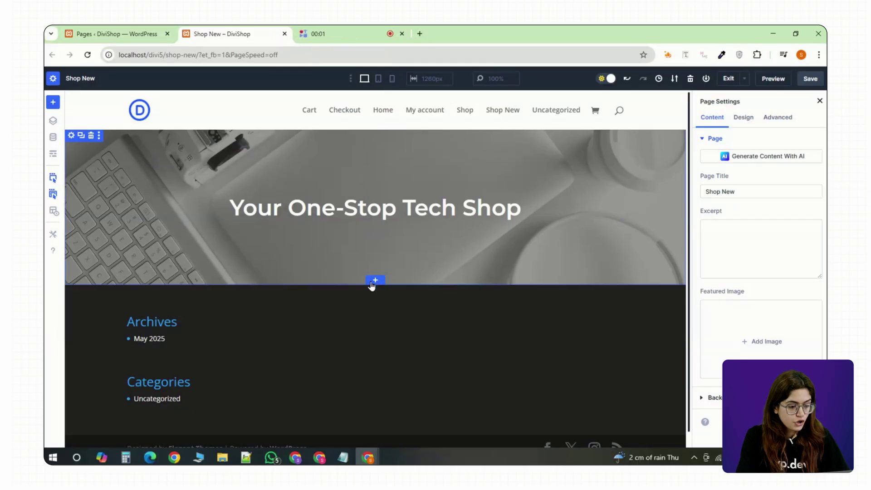
Add a two-column offset section below the hero, then switch to the WordPress Pages tab
{"action": "left_click", "coordinate": [375, 280]}
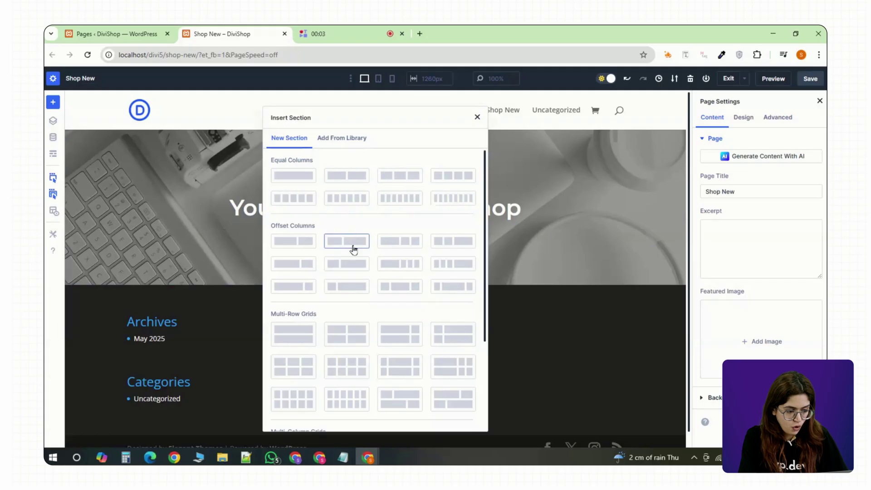
{"action": "left_click", "coordinate": [351, 290]}
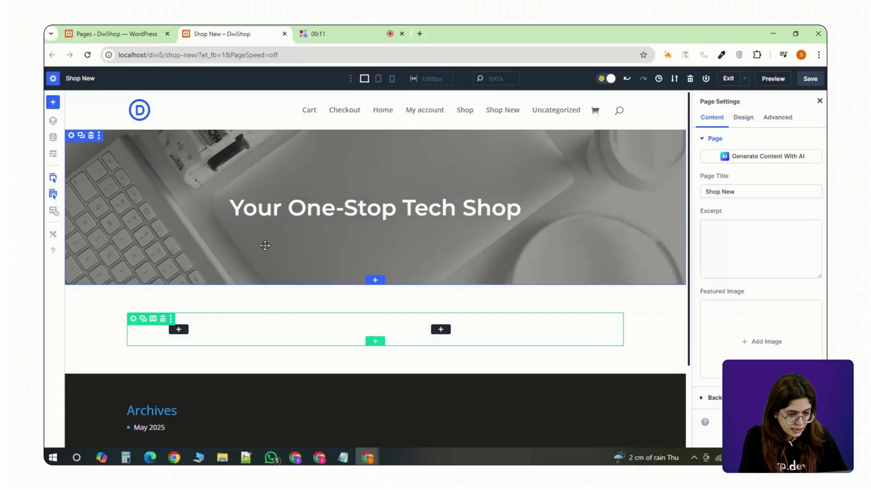
{"action": "left_click", "coordinate": [126, 34]}
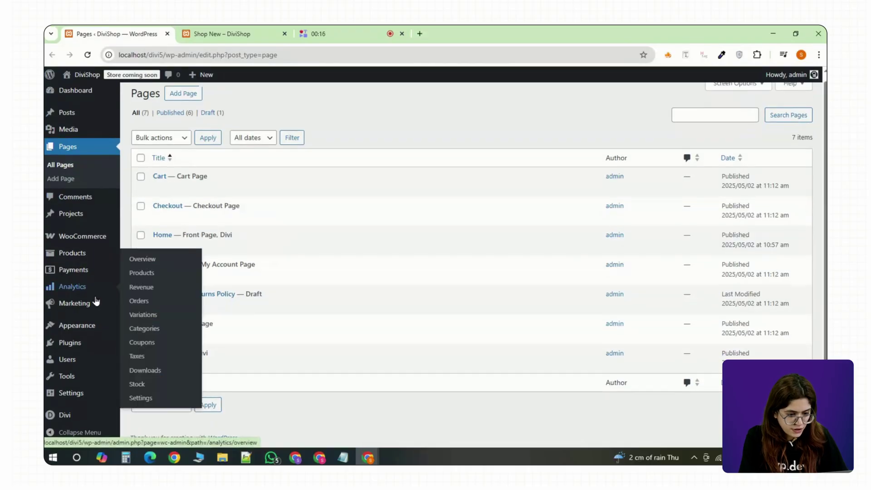
Open the Appearance > Widgets page in a new browser tab
{"action": "mouse_move", "coordinate": [87, 330]}
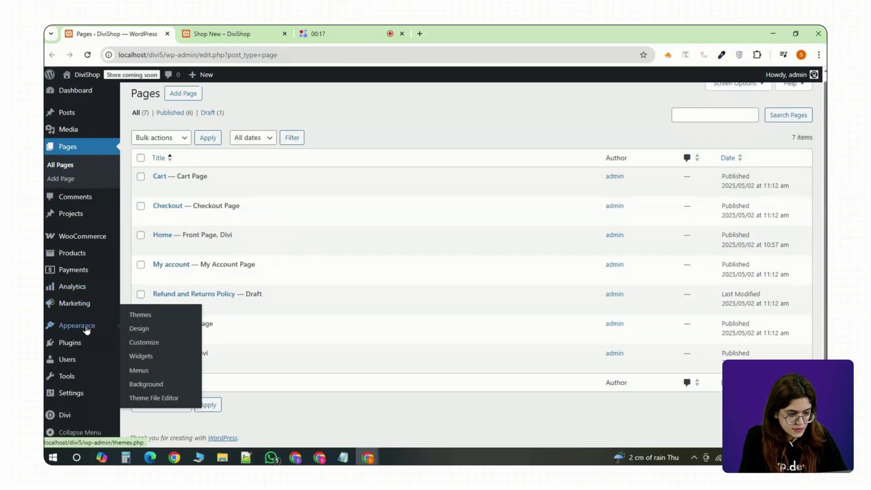
{"action": "right_click", "coordinate": [139, 357]}
{"action": "left_click", "coordinate": [173, 247]}
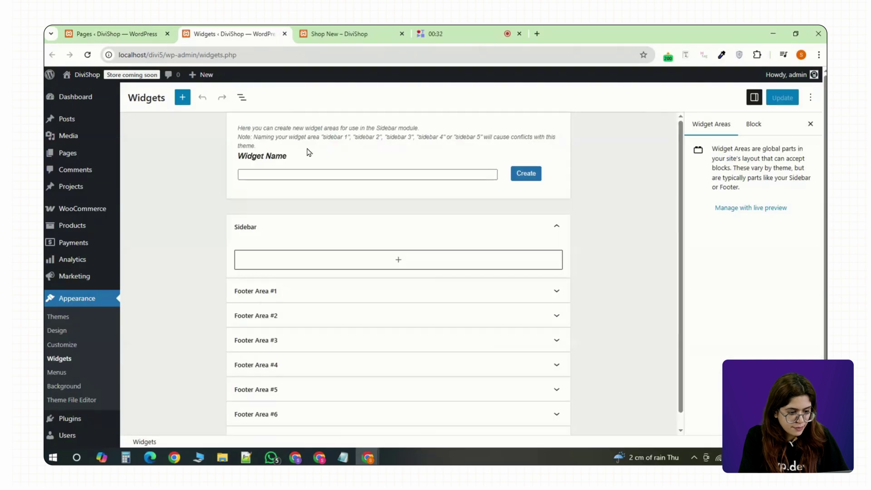
Add Product Search and Product Filters blocks to the Sidebar and save the widgets
{"action": "left_click", "coordinate": [332, 264]}
{"action": "type", "text": "sear"}
{"action": "left_click", "coordinate": [449, 334]}
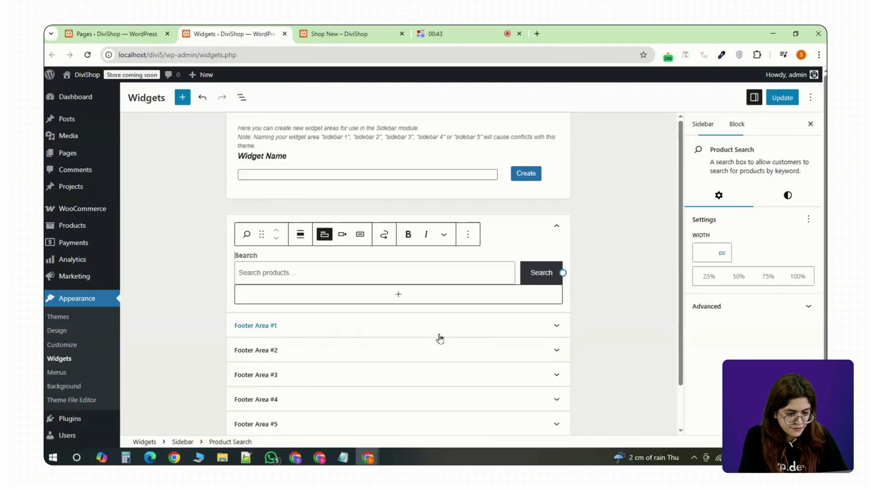
{"action": "left_click", "coordinate": [406, 293]}
{"action": "type", "text": "filter"}
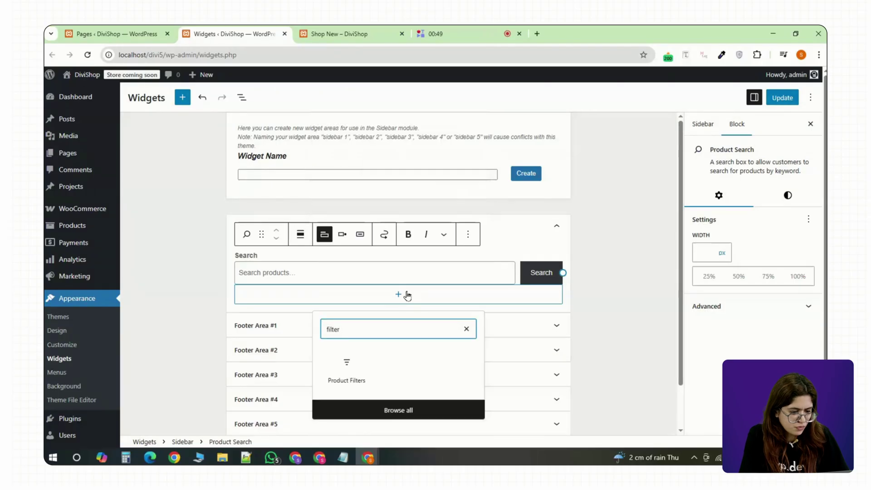
{"action": "left_click", "coordinate": [349, 363]}
{"action": "scroll", "coordinate": [454, 327], "scroll_direction": "down", "scroll_amount": 4}
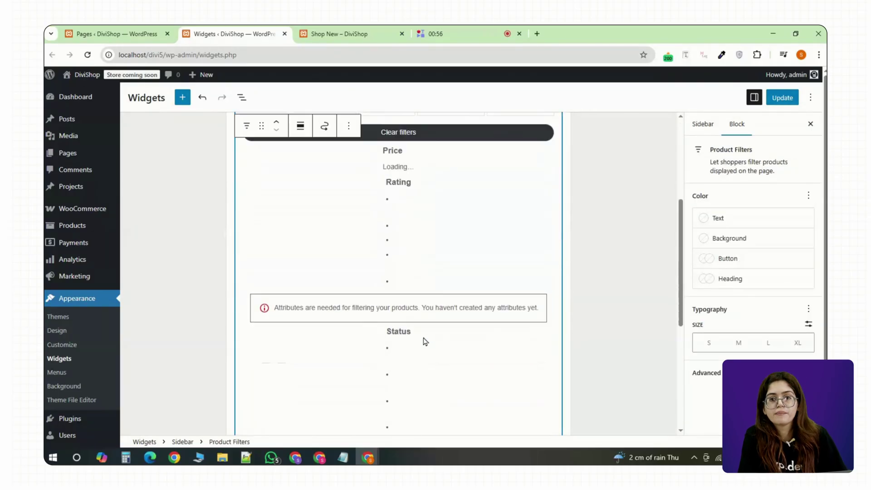
{"action": "scroll", "coordinate": [375, 276], "scroll_direction": "up", "scroll_amount": 4}
{"action": "left_click", "coordinate": [781, 99]}
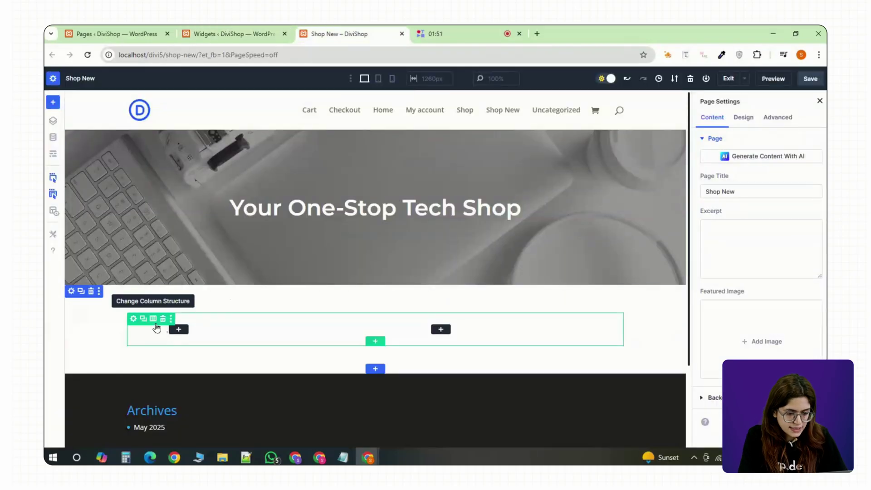
Insert a Sidebar module into the empty left column
{"action": "left_click", "coordinate": [178, 330]}
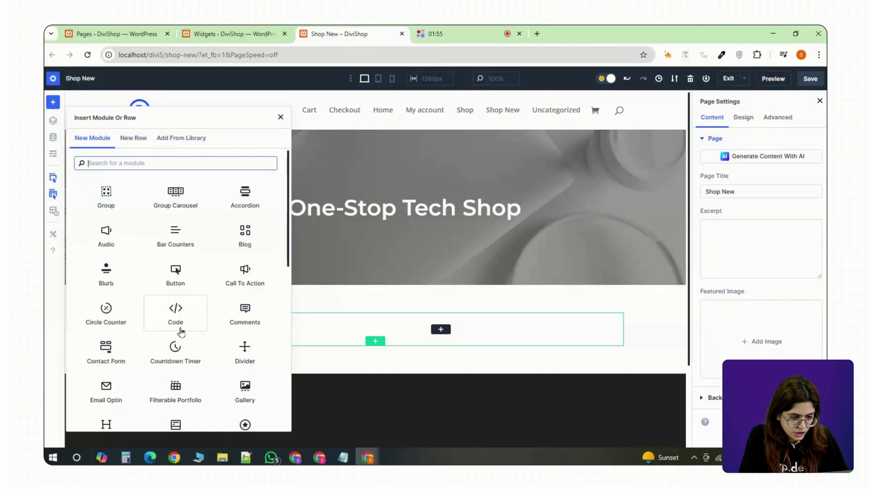
{"action": "type", "text": "sid"}
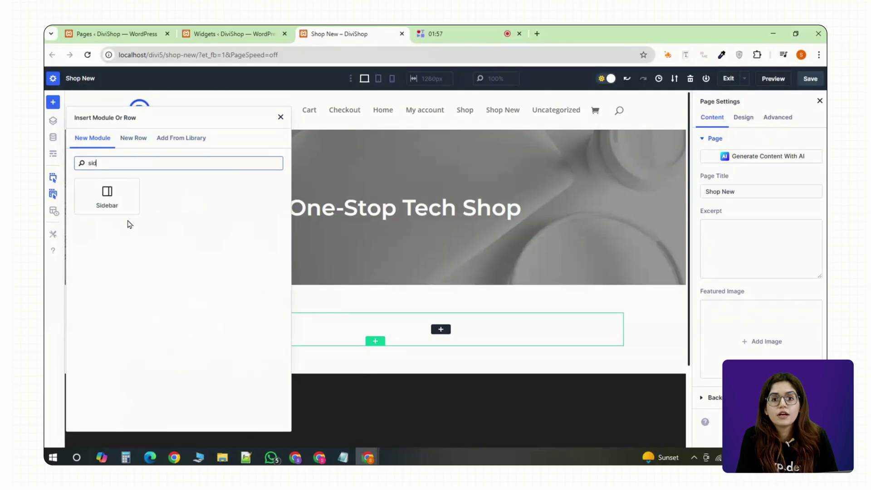
{"action": "left_click", "coordinate": [119, 204]}
{"action": "scroll", "coordinate": [194, 377], "scroll_direction": "down", "scroll_amount": 4}
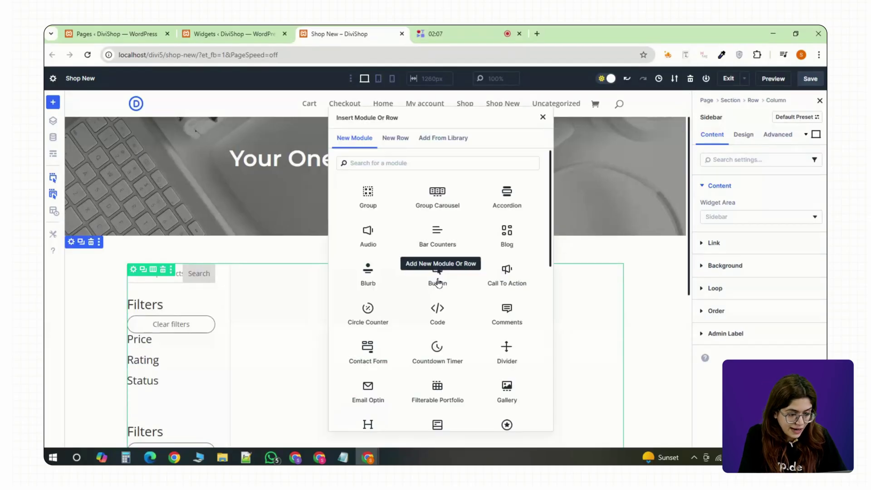
Insert a Woo Products module into the right column
{"action": "scroll", "coordinate": [437, 282], "scroll_direction": "down", "scroll_amount": 5}
{"action": "left_click", "coordinate": [366, 410]}
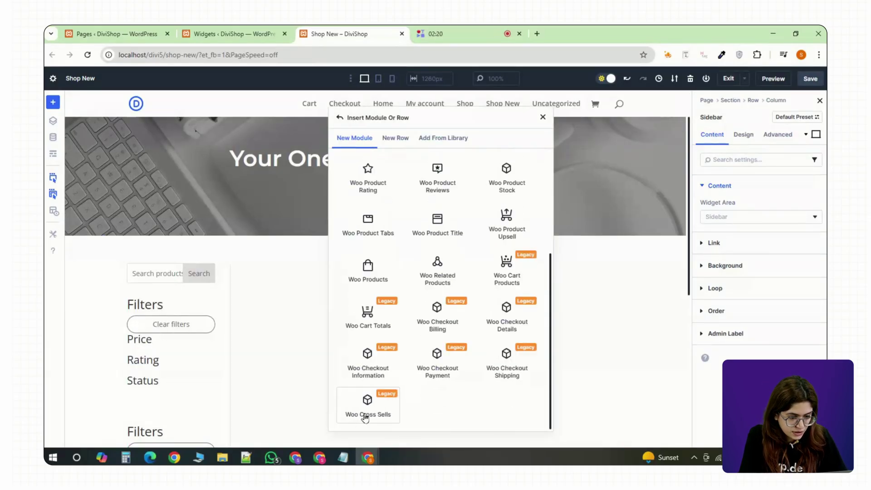
{"action": "left_click", "coordinate": [366, 274]}
{"action": "scroll", "coordinate": [424, 405], "scroll_direction": "down", "scroll_amount": 3}
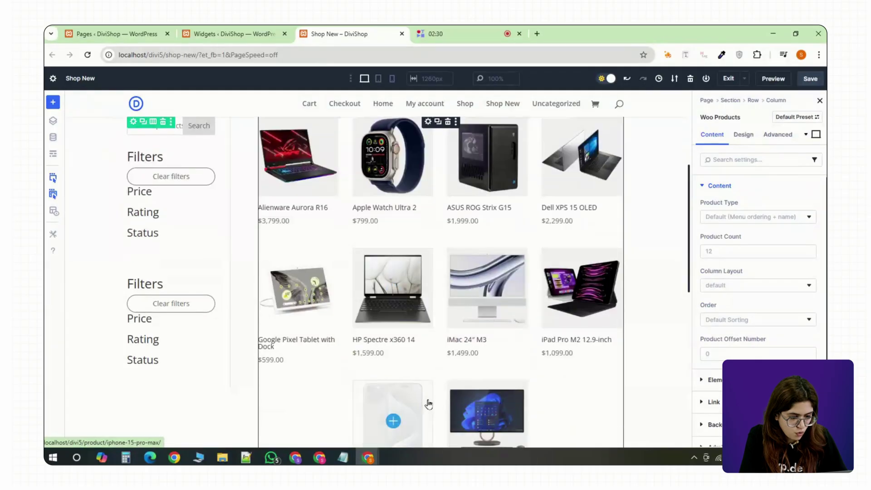
{"action": "scroll", "coordinate": [424, 395], "scroll_direction": "up", "scroll_amount": 3}
{"action": "scroll", "coordinate": [515, 347], "scroll_direction": "down", "scroll_amount": 3}
{"action": "scroll", "coordinate": [516, 347], "scroll_direction": "down", "scroll_amount": 3}
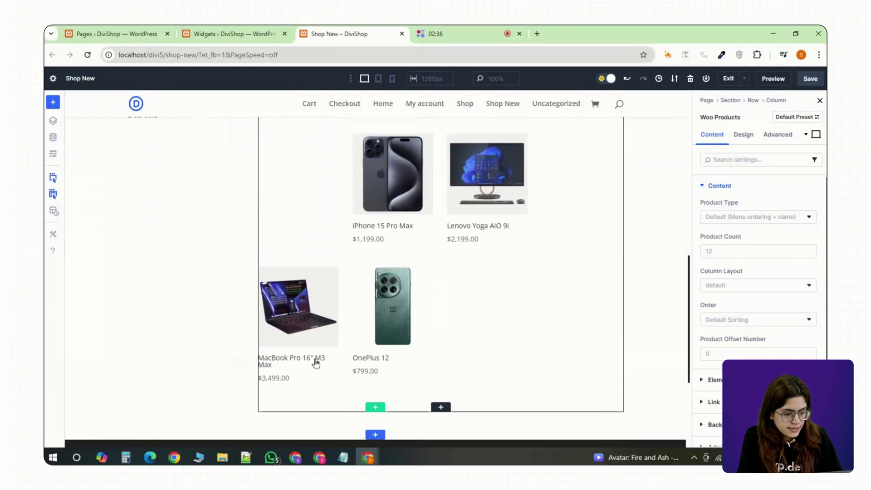
{"action": "scroll", "coordinate": [317, 361], "scroll_direction": "up", "scroll_amount": 4}
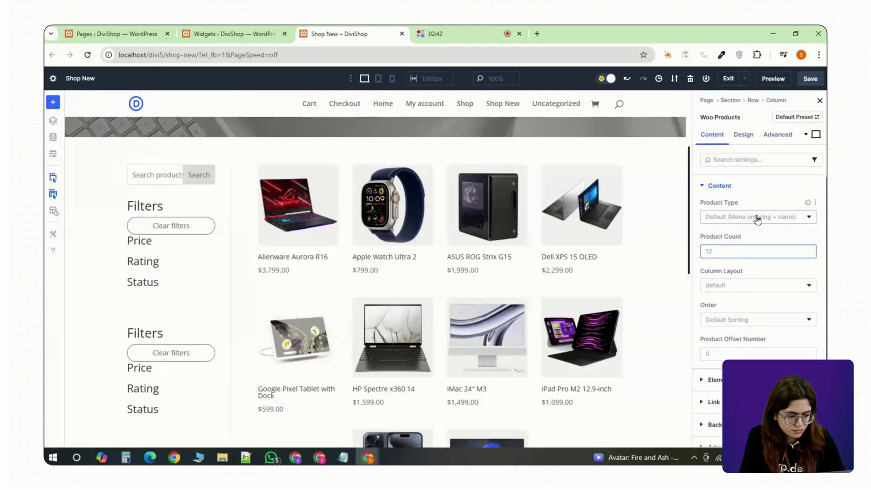
Set the product grid's column layout to 4 columns, keeping the default sort order
{"action": "left_click", "coordinate": [766, 286]}
{"action": "left_click", "coordinate": [727, 342]}
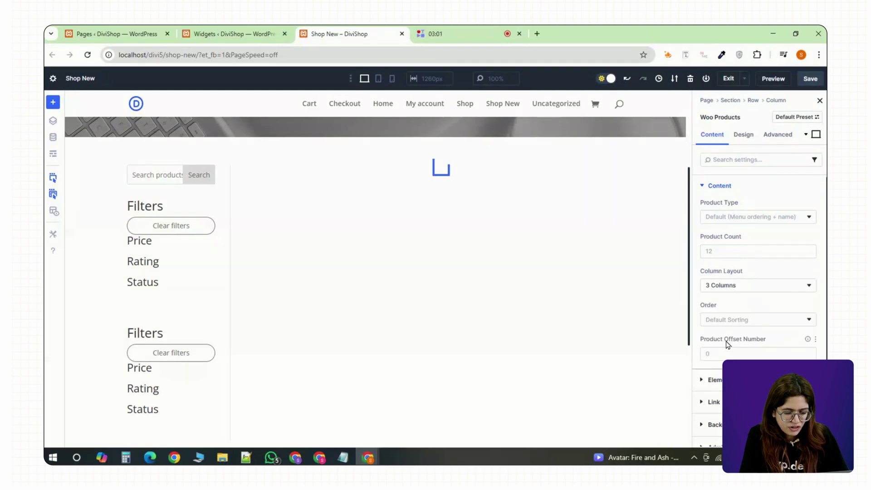
{"action": "scroll", "coordinate": [603, 330], "scroll_direction": "down", "scroll_amount": 5}
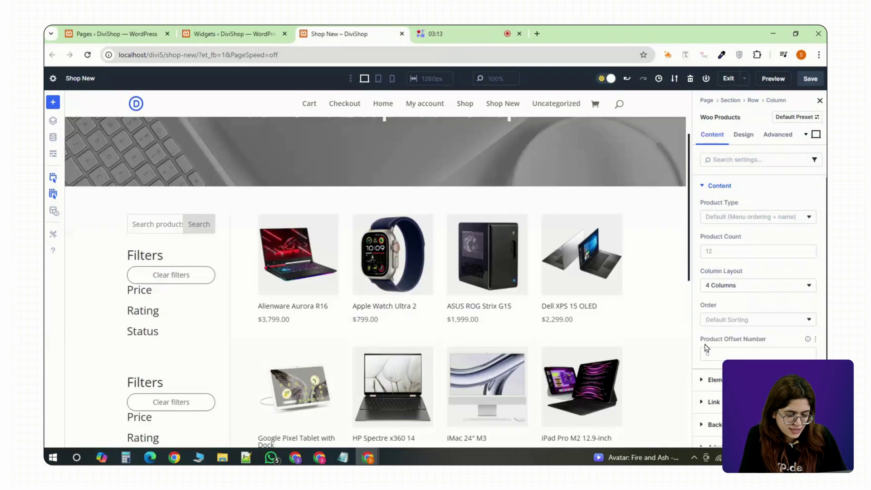
{"action": "scroll", "coordinate": [618, 354], "scroll_direction": "down", "scroll_amount": 4}
{"action": "scroll", "coordinate": [622, 361], "scroll_direction": "up", "scroll_amount": 4}
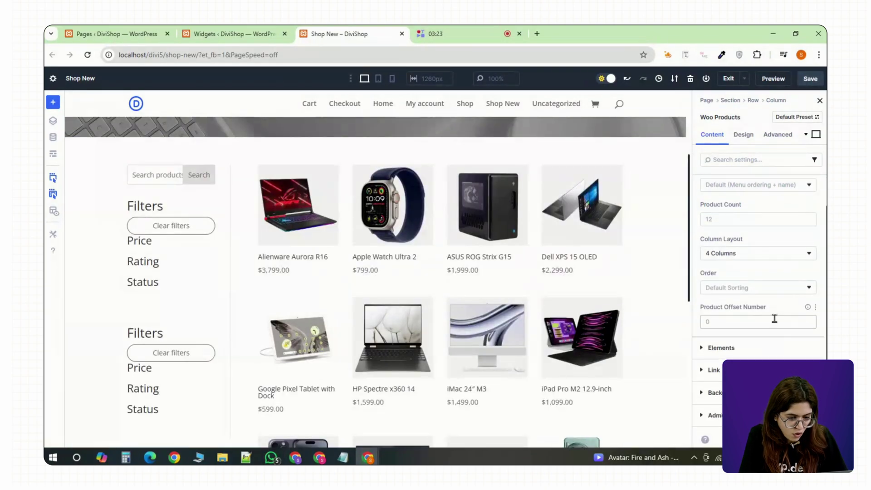
{"action": "left_click", "coordinate": [771, 319]}
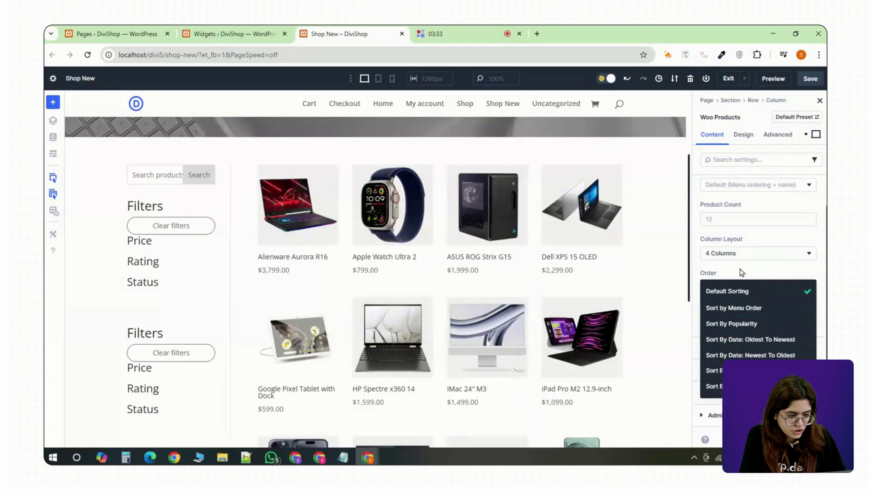
{"action": "left_click", "coordinate": [724, 274]}
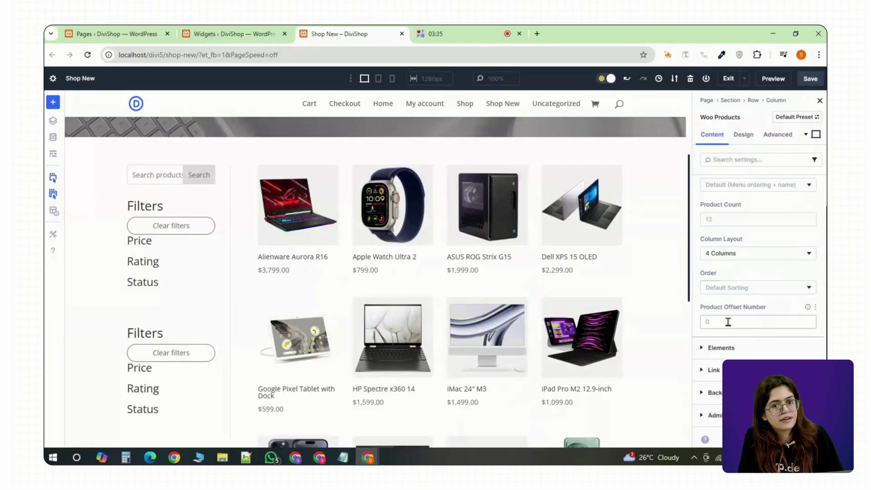
Apply a preset box shadow to the product grid
{"action": "left_click", "coordinate": [743, 134]}
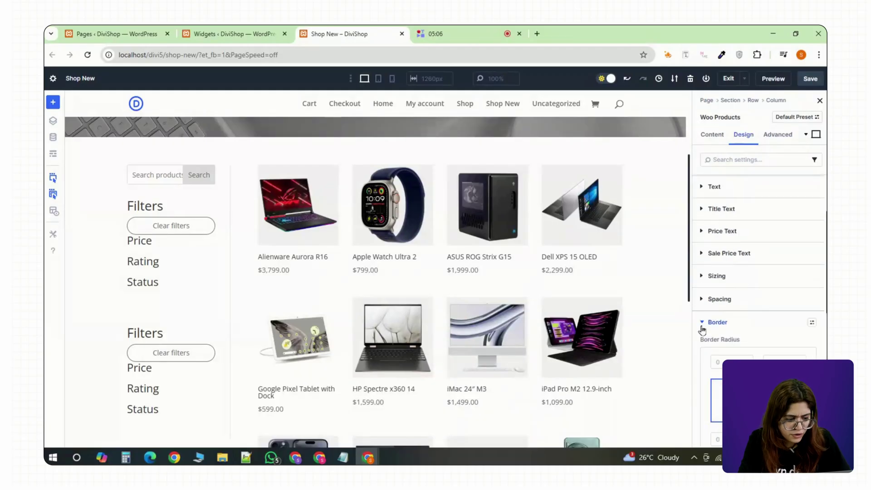
{"action": "left_click", "coordinate": [704, 343]}
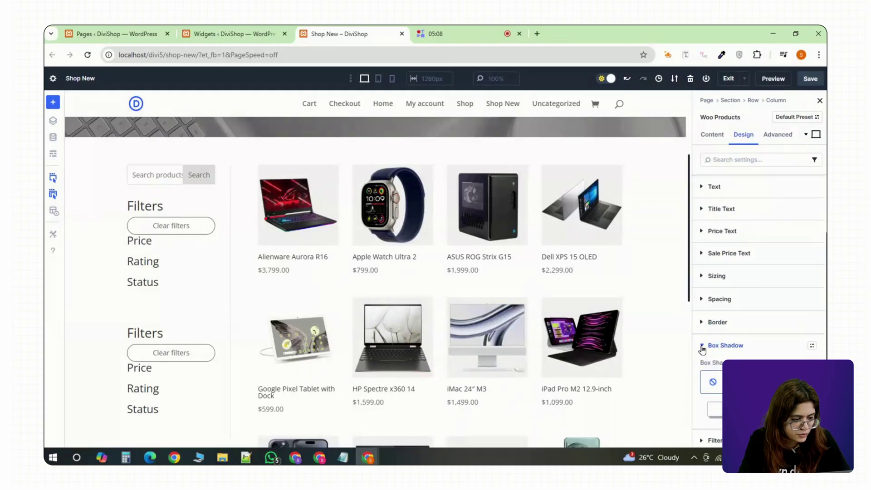
{"action": "scroll", "coordinate": [766, 347], "scroll_direction": "down", "scroll_amount": 1}
{"action": "left_click", "coordinate": [772, 334]}
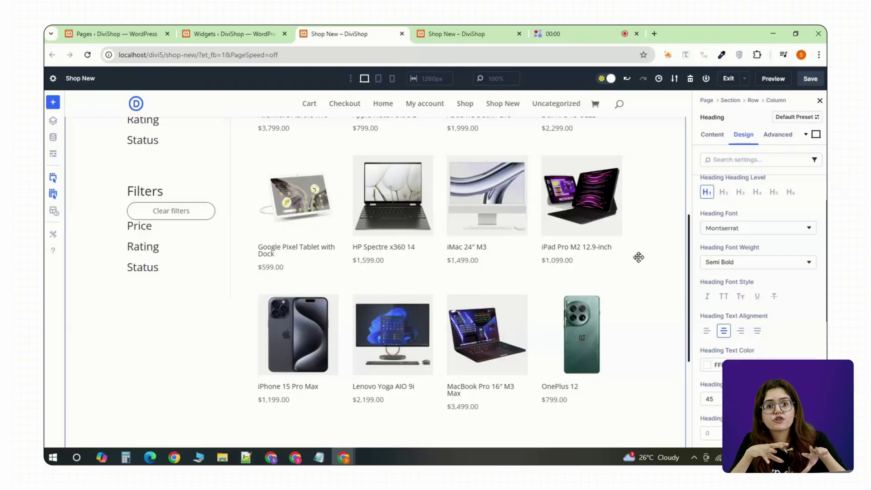
Add a one-column section below the products with a heading Text module and a tagline Text module
{"action": "scroll", "coordinate": [638, 258], "scroll_direction": "down", "scroll_amount": 4}
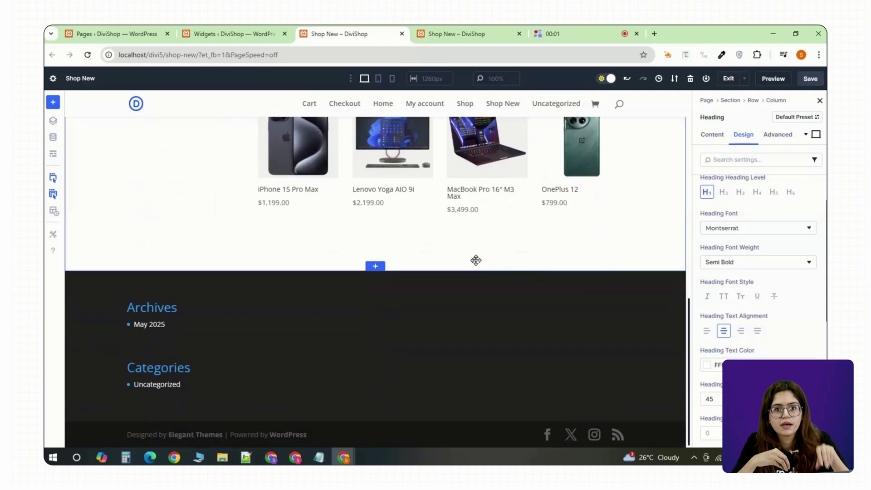
{"action": "left_click", "coordinate": [374, 268]}
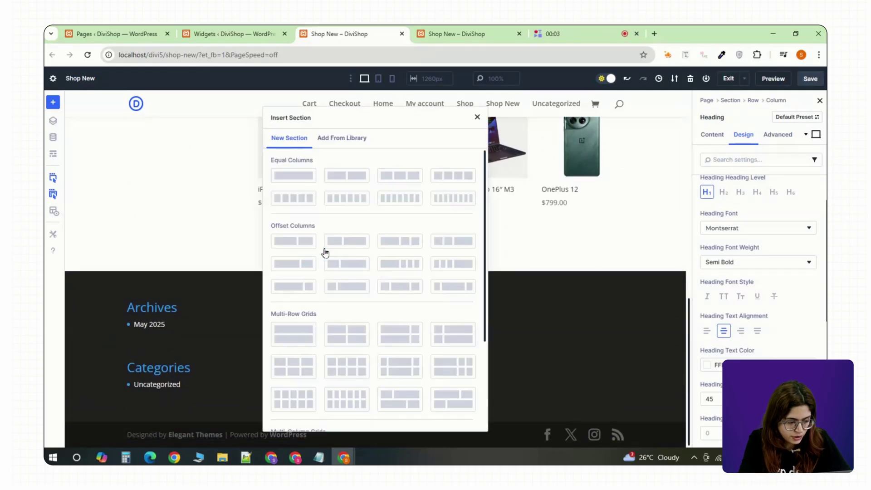
{"action": "left_click", "coordinate": [294, 175]}
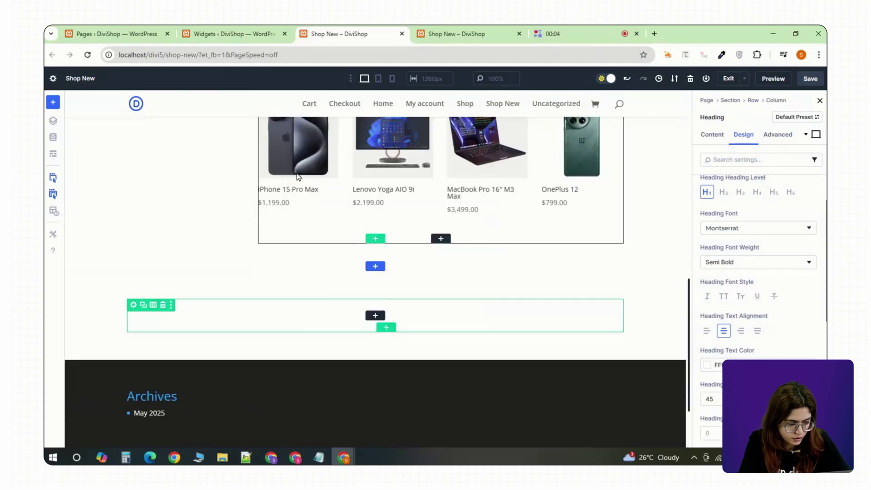
{"action": "type", "text": "tex"}
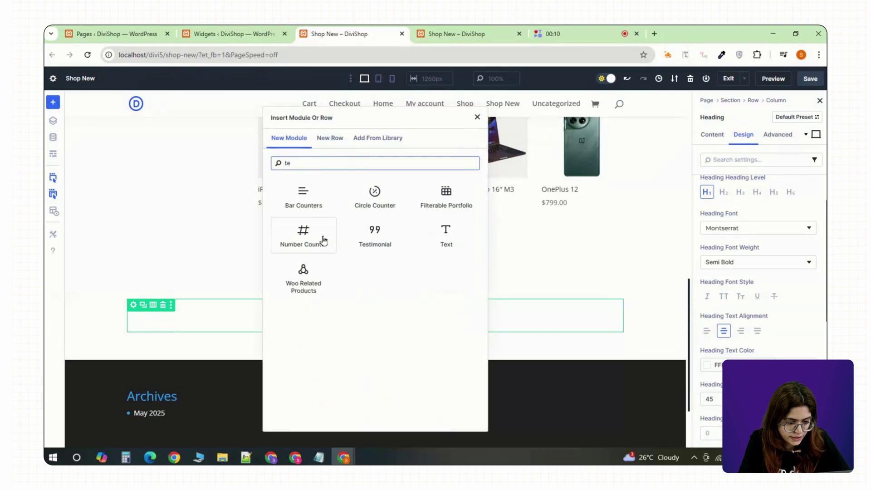
{"action": "left_click", "coordinate": [304, 196]}
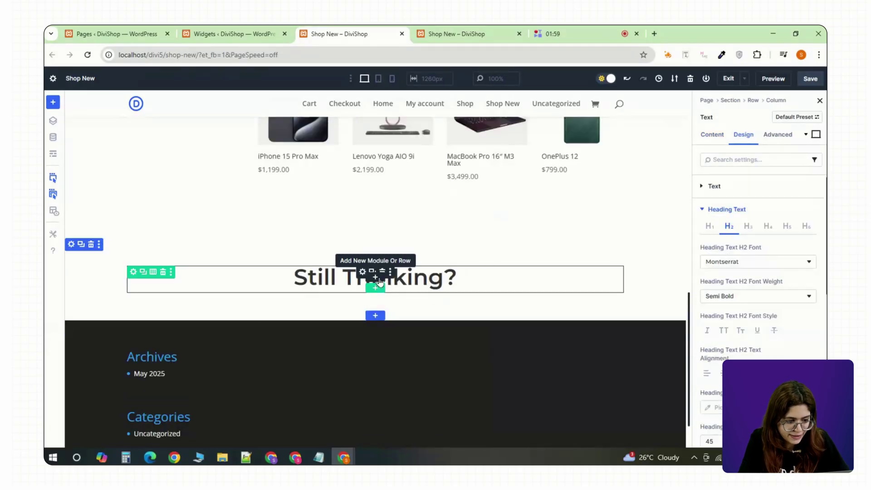
{"action": "left_click", "coordinate": [372, 275]}
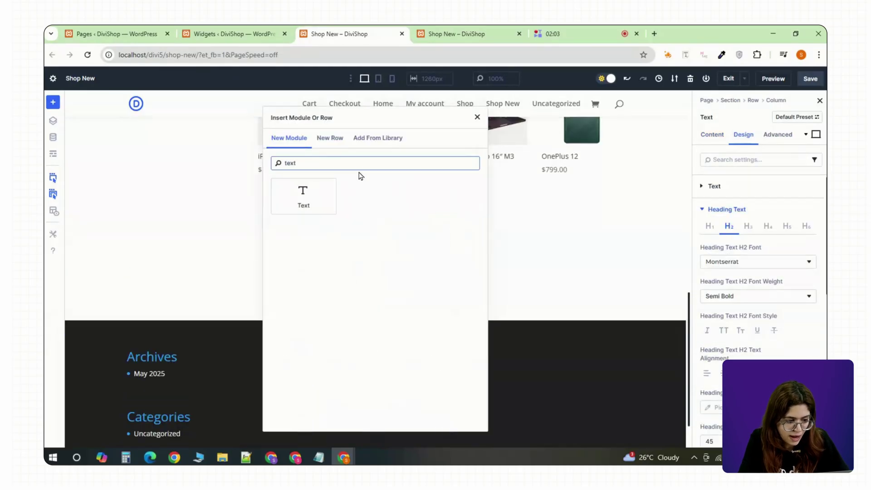
{"action": "left_click", "coordinate": [302, 194]}
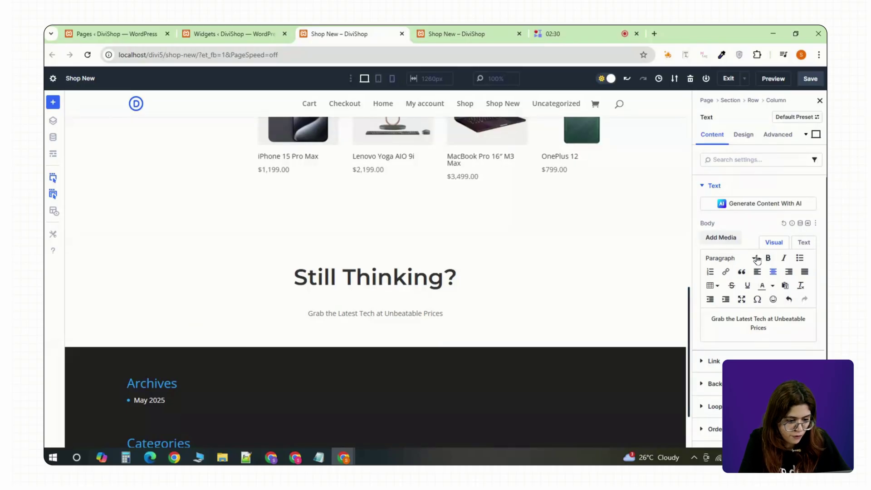
Format the tagline as Heading 4 in Montserrat Medium, then select the Still Thinking section
{"action": "left_click", "coordinate": [743, 135]}
{"action": "left_click", "coordinate": [717, 206]}
{"action": "left_click", "coordinate": [733, 258]}
{"action": "left_click", "coordinate": [711, 135]}
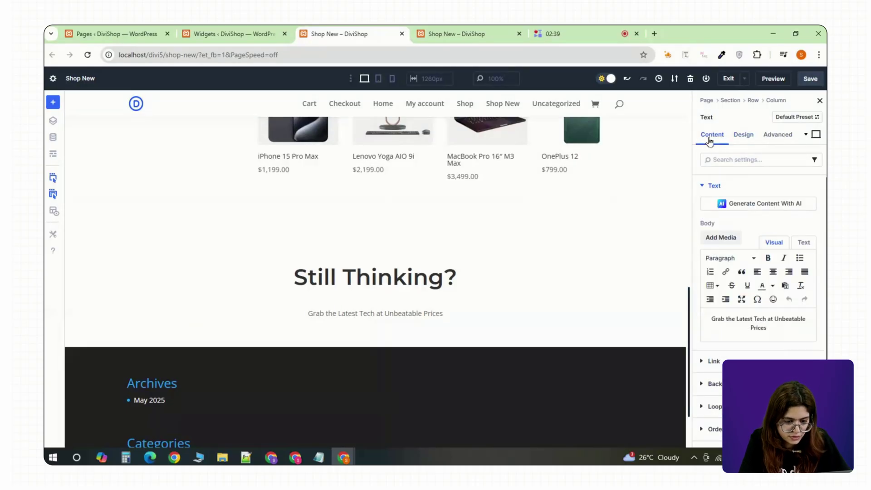
{"action": "left_click", "coordinate": [730, 258]}
{"action": "left_click", "coordinate": [743, 332]}
{"action": "left_click", "coordinate": [743, 134]}
{"action": "left_click", "coordinate": [753, 262]}
{"action": "left_click", "coordinate": [754, 295]}
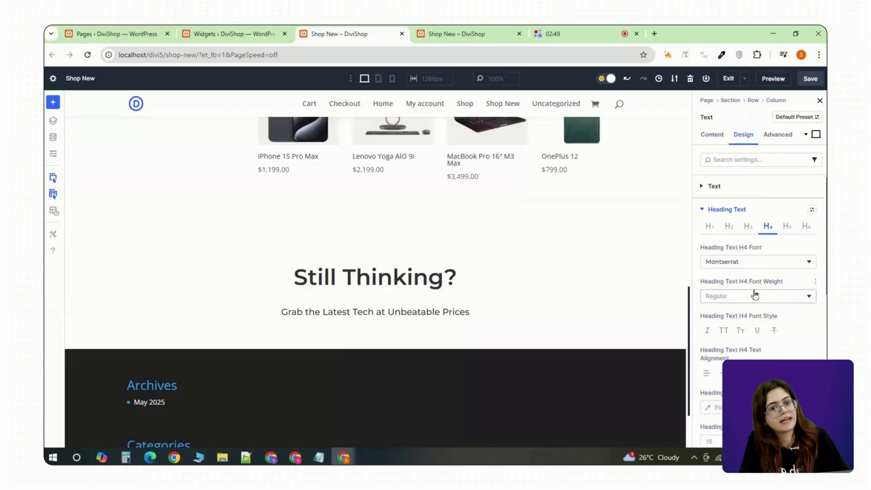
{"action": "left_click", "coordinate": [740, 320]}
{"action": "scroll", "coordinate": [535, 272], "scroll_direction": "down", "scroll_amount": 1}
{"action": "left_click", "coordinate": [535, 272]}
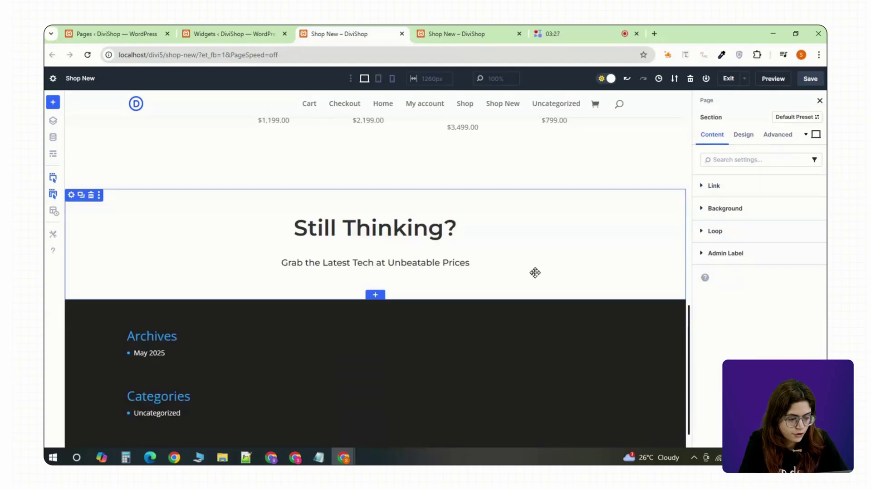
Add a Button module below the Still Thinking? text and centre it
{"action": "left_click", "coordinate": [375, 260]}
{"action": "type", "text": "button"}
{"action": "left_click", "coordinate": [303, 193]}
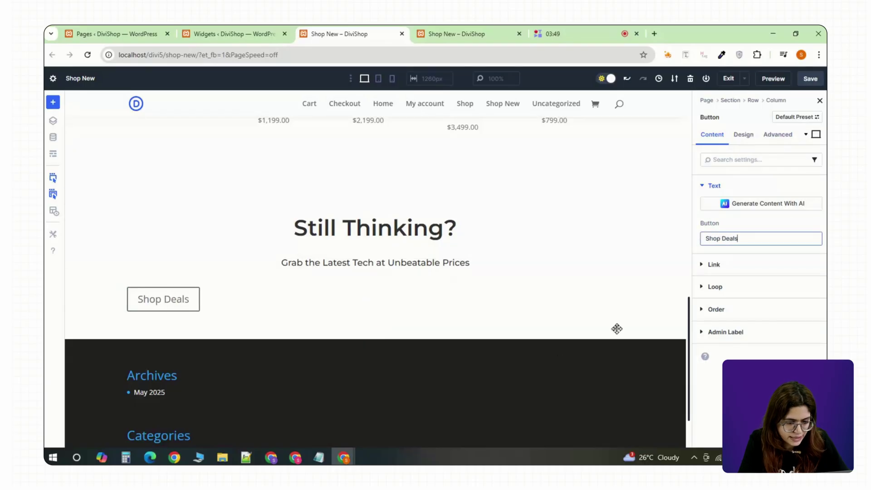
{"action": "left_click", "coordinate": [743, 134]}
{"action": "left_click", "coordinate": [724, 217]}
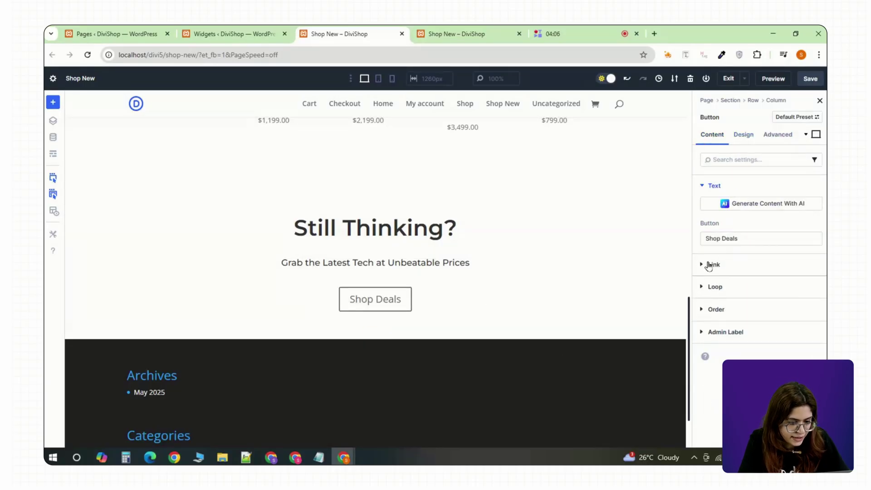
{"action": "left_click", "coordinate": [711, 262]}
{"action": "left_click", "coordinate": [712, 239]}
{"action": "type", "text": "http://localhost/divi5/shop-new/"}
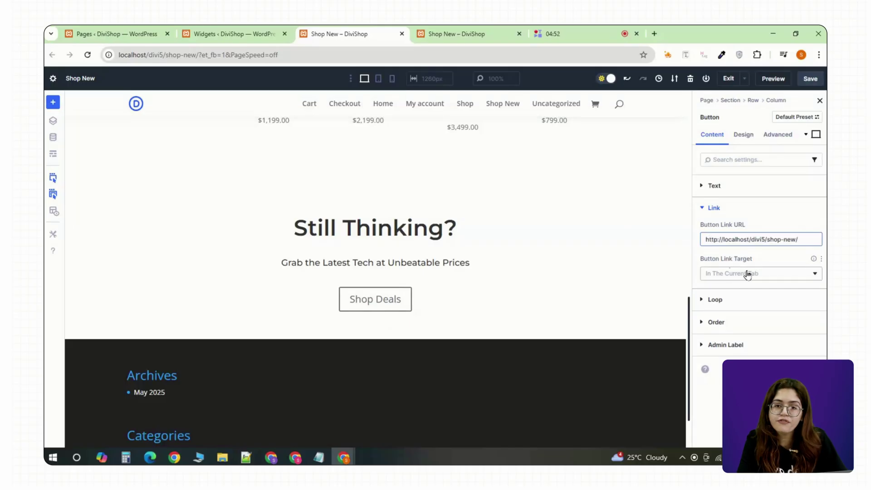
{"action": "left_click", "coordinate": [748, 274]}
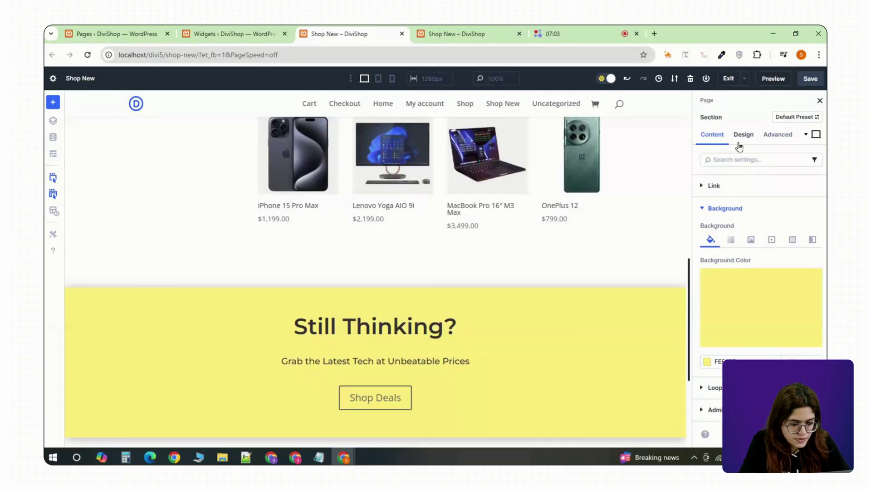
{"action": "left_click", "coordinate": [743, 135]}
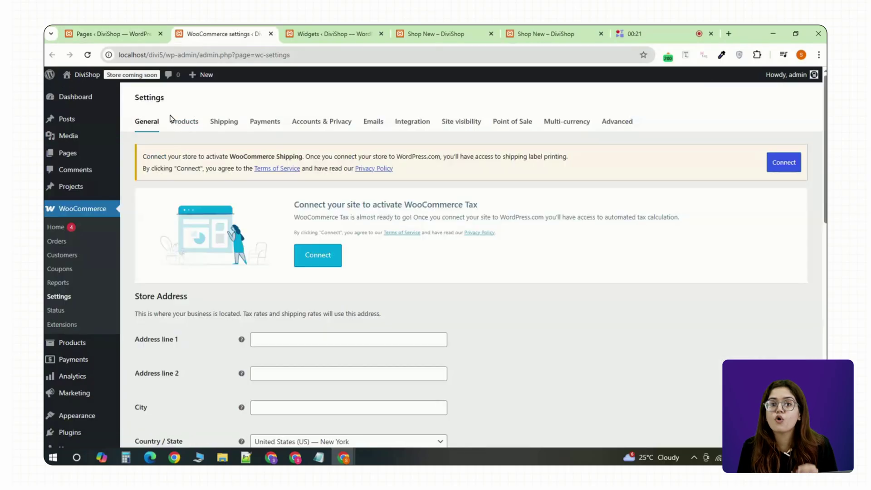
Make Shop New the WooCommerce Shop page in the Products settings and save
{"action": "left_click", "coordinate": [190, 123]}
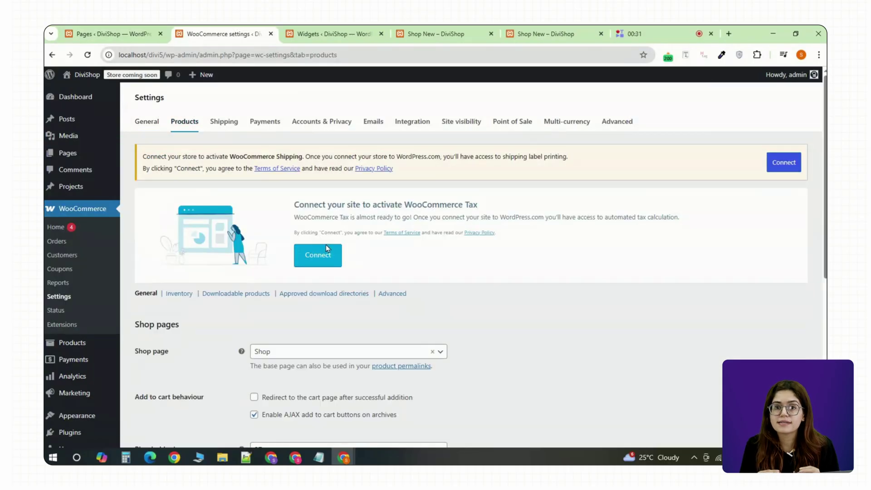
{"action": "scroll", "coordinate": [326, 248], "scroll_direction": "down", "scroll_amount": 2}
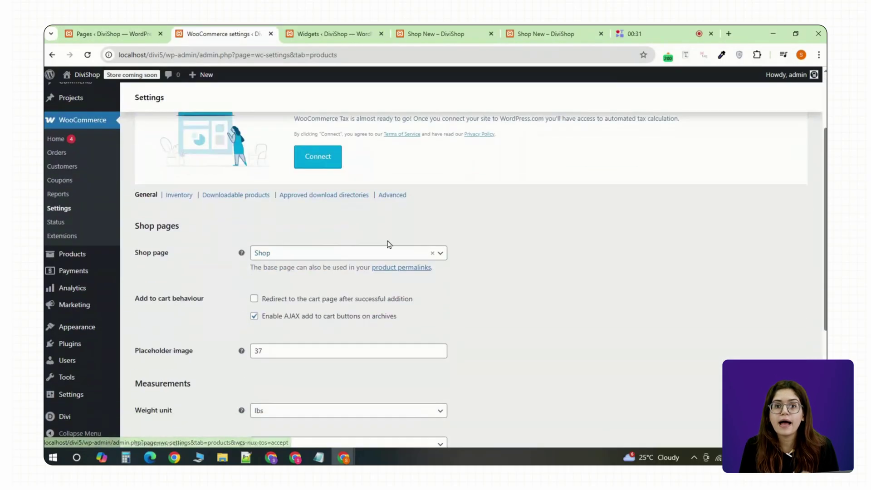
{"action": "left_click", "coordinate": [440, 253]}
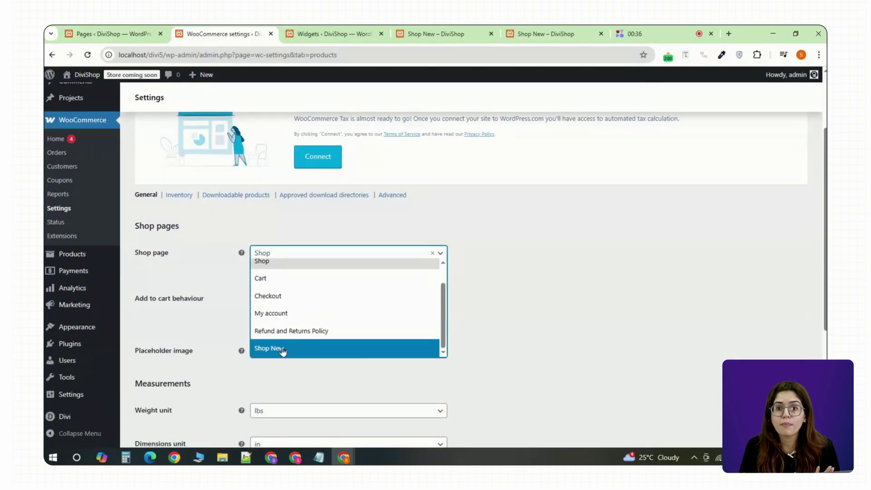
{"action": "left_click", "coordinate": [283, 349]}
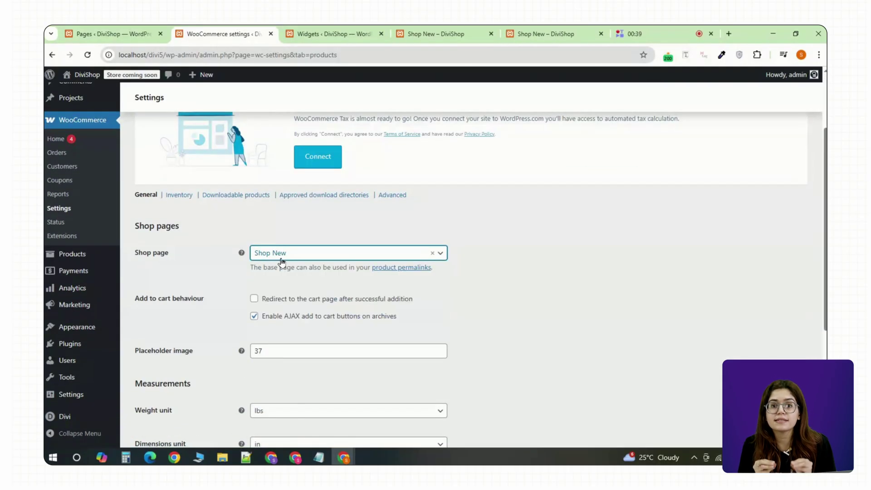
{"action": "scroll", "coordinate": [327, 268], "scroll_direction": "down", "scroll_amount": 5}
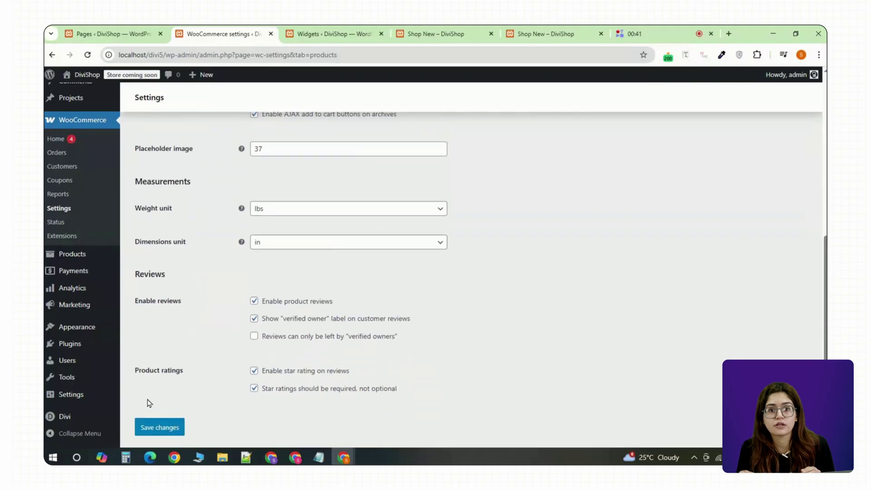
{"action": "left_click", "coordinate": [153, 426]}
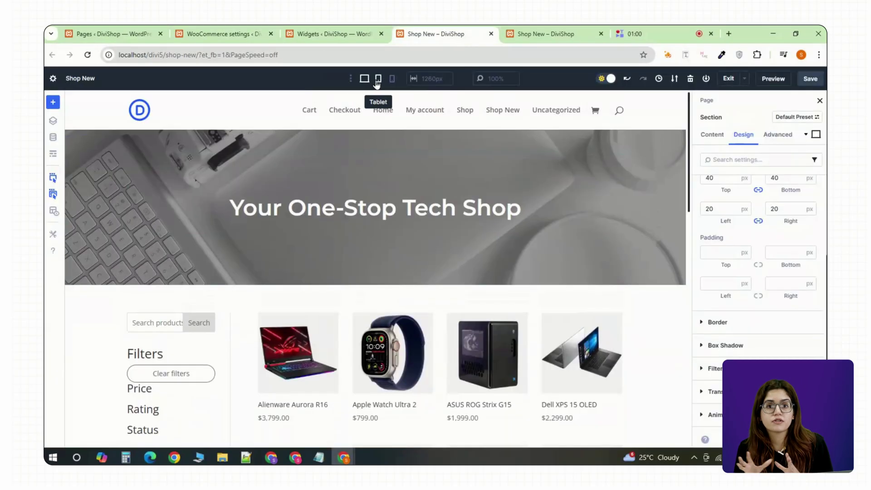
Preview the page at tablet width and review the heading's design settings
{"action": "left_click", "coordinate": [377, 79]}
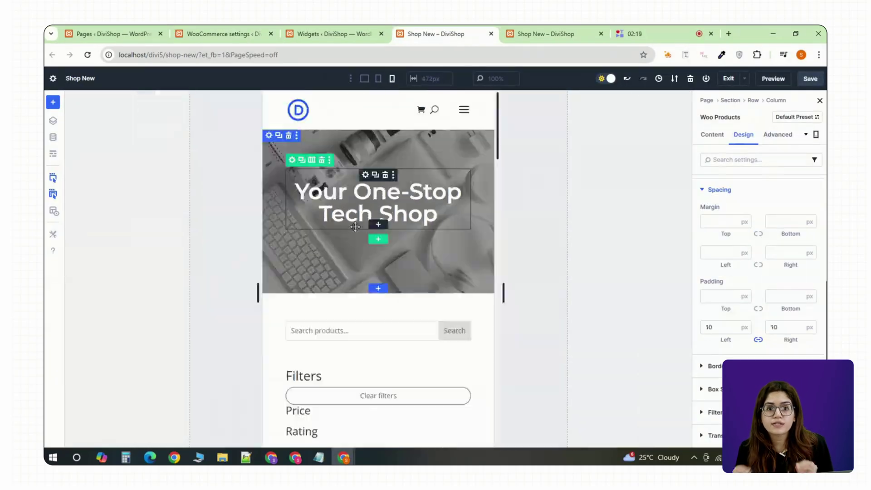
{"action": "left_click", "coordinate": [743, 137]}
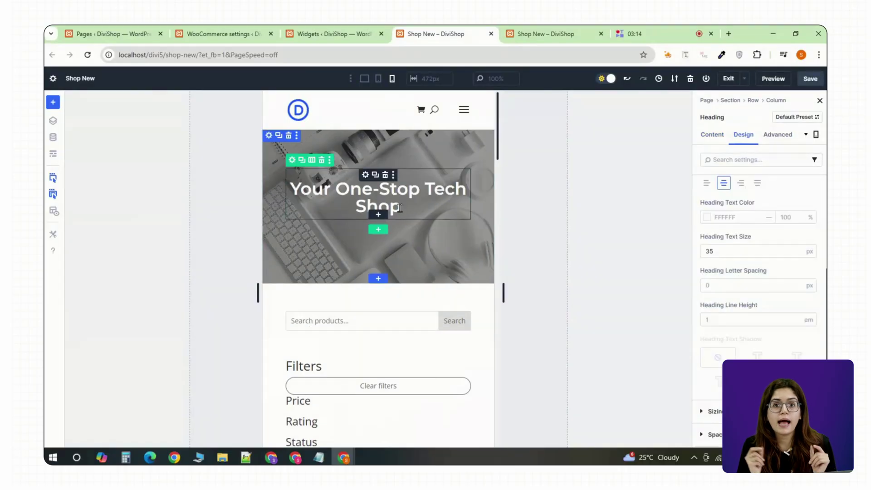
{"action": "scroll", "coordinate": [437, 367], "scroll_direction": "down", "scroll_amount": 10}
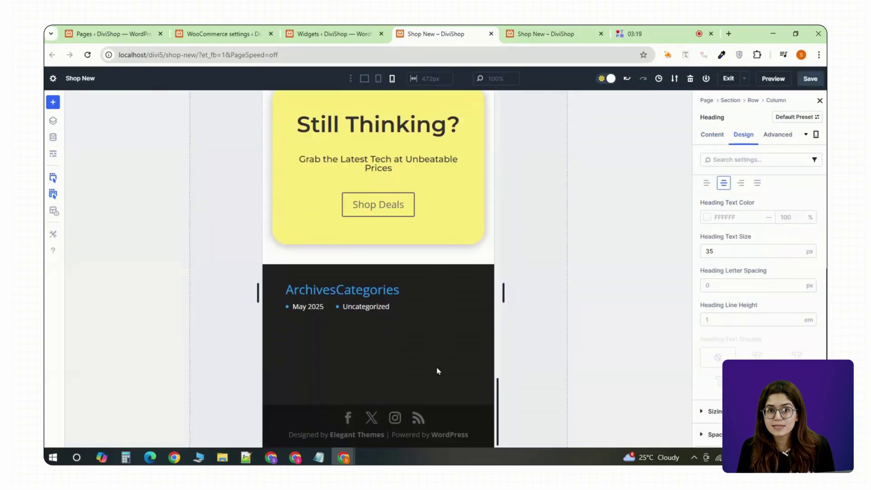
{"action": "scroll", "coordinate": [438, 369], "scroll_direction": "up", "scroll_amount": 2}
Open the heading text styling for the Still Thinking? text block
{"action": "left_click", "coordinate": [378, 223]}
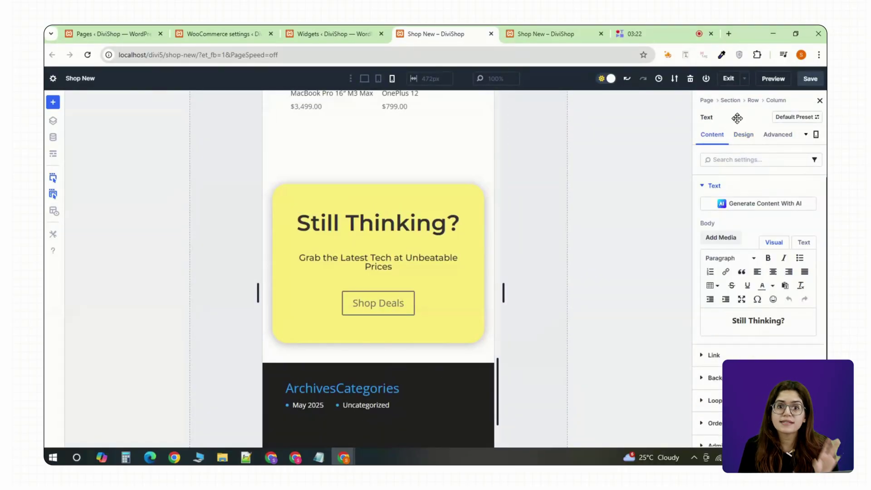
{"action": "left_click", "coordinate": [743, 135]}
{"action": "left_click", "coordinate": [702, 209]}
{"action": "scroll", "coordinate": [743, 317], "scroll_direction": "down", "scroll_amount": 2}
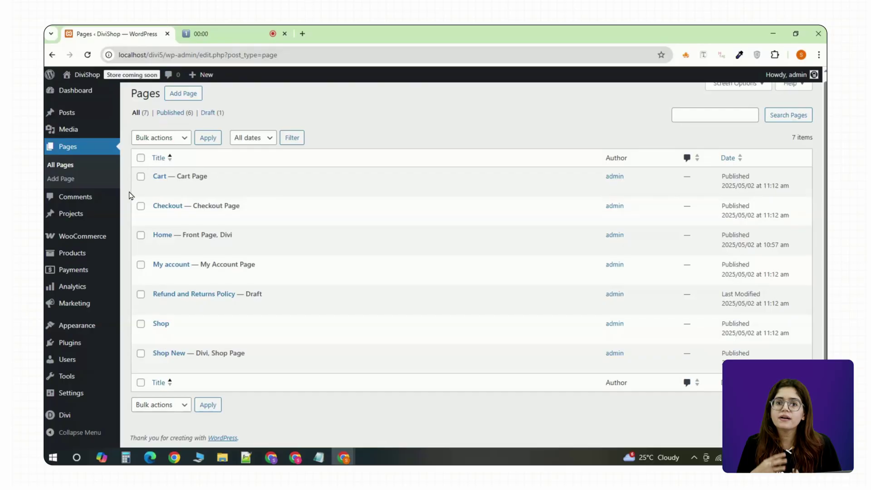
Open the Divi Theme Builder in a new browser tab
{"action": "mouse_move", "coordinate": [70, 417]}
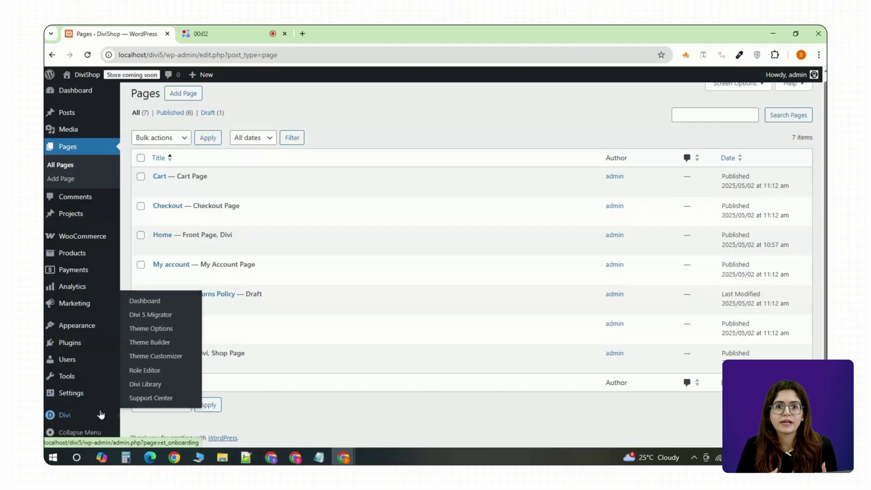
{"action": "right_click", "coordinate": [142, 346]}
{"action": "left_click", "coordinate": [190, 234]}
{"action": "left_click", "coordinate": [230, 43]}
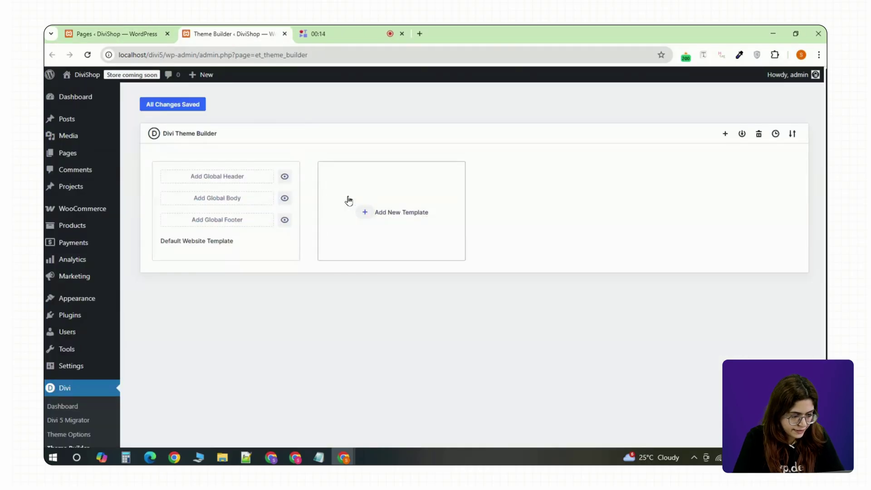
Create a new All Products template and build its custom body from scratch
{"action": "left_click", "coordinate": [359, 210]}
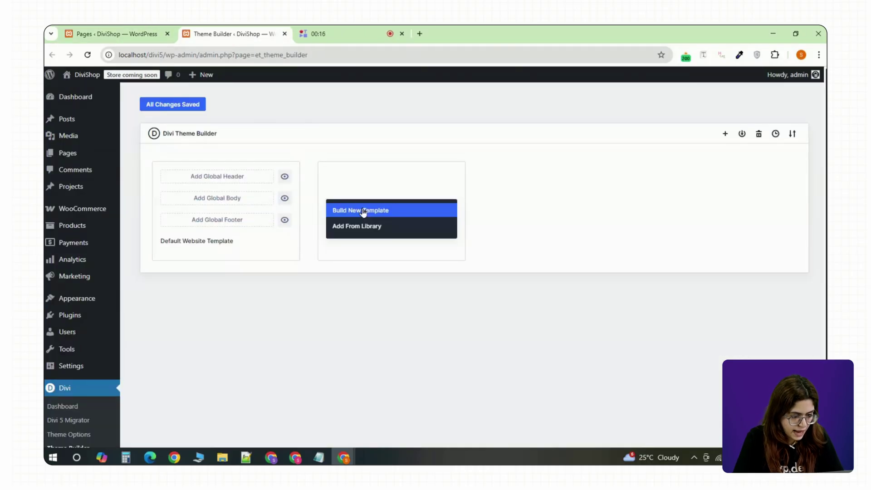
{"action": "left_click", "coordinate": [386, 218]}
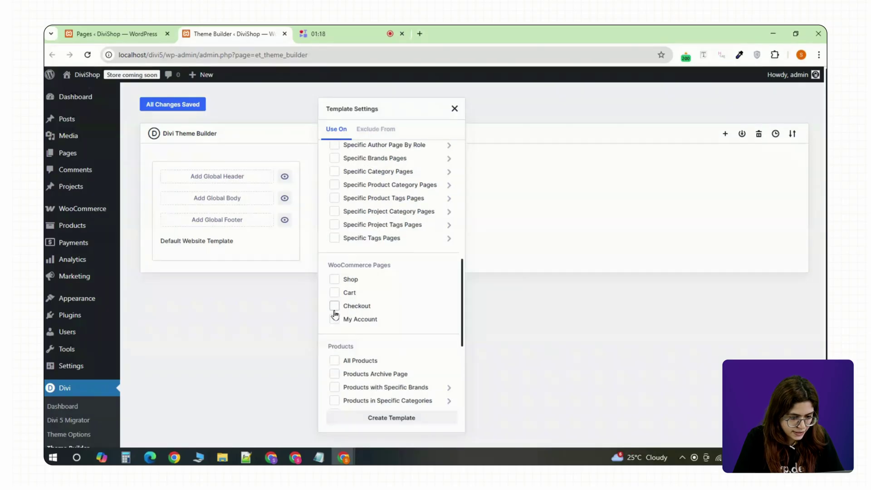
{"action": "scroll", "coordinate": [334, 316], "scroll_direction": "down", "scroll_amount": 1}
{"action": "left_click", "coordinate": [392, 416]}
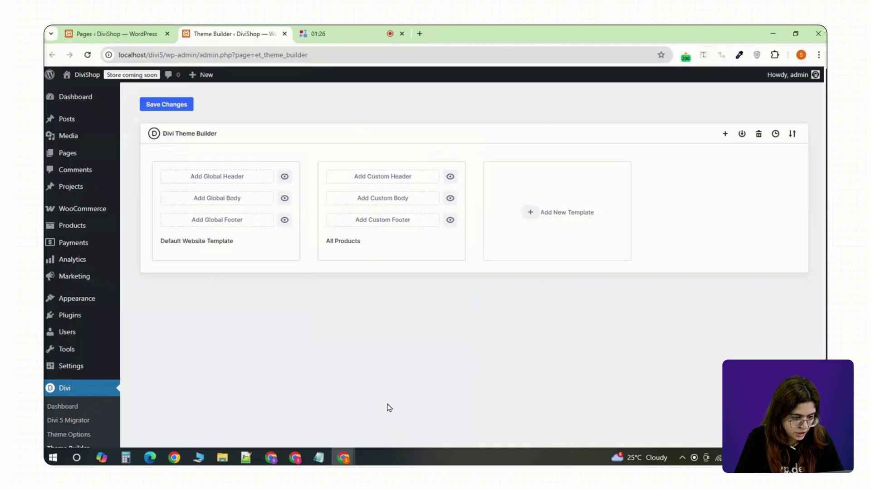
{"action": "left_click", "coordinate": [381, 200]}
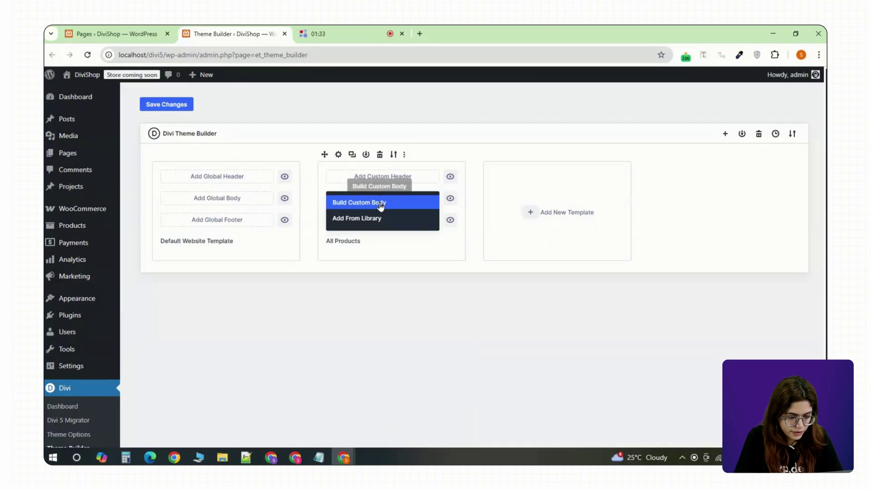
{"action": "left_click", "coordinate": [384, 207]}
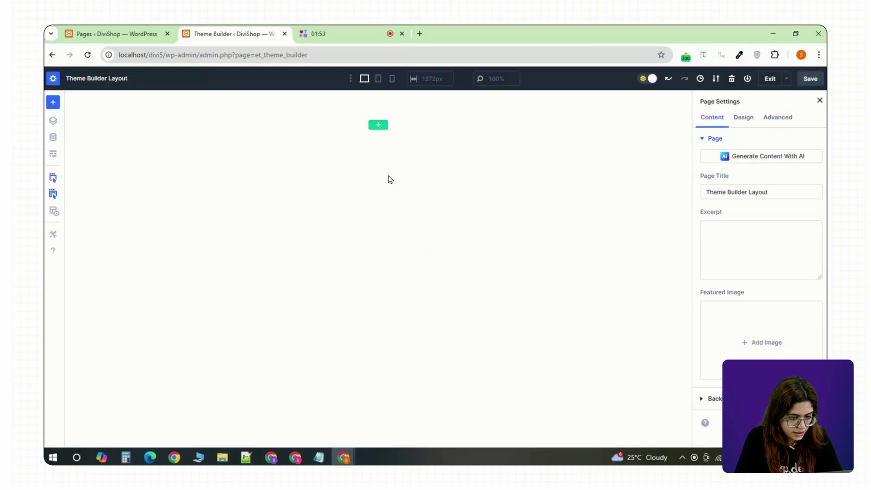
Add a two-column row with the Woo product images module in the left column
{"action": "left_click", "coordinate": [383, 130]}
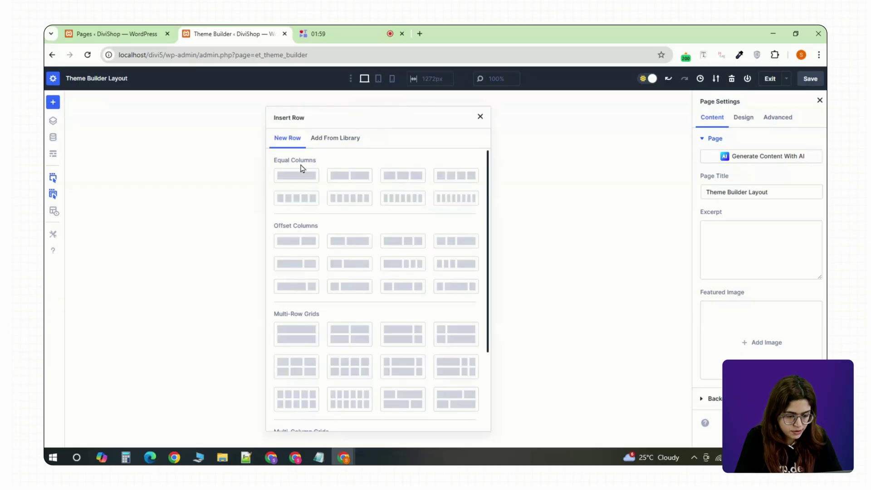
{"action": "left_click", "coordinate": [338, 174]}
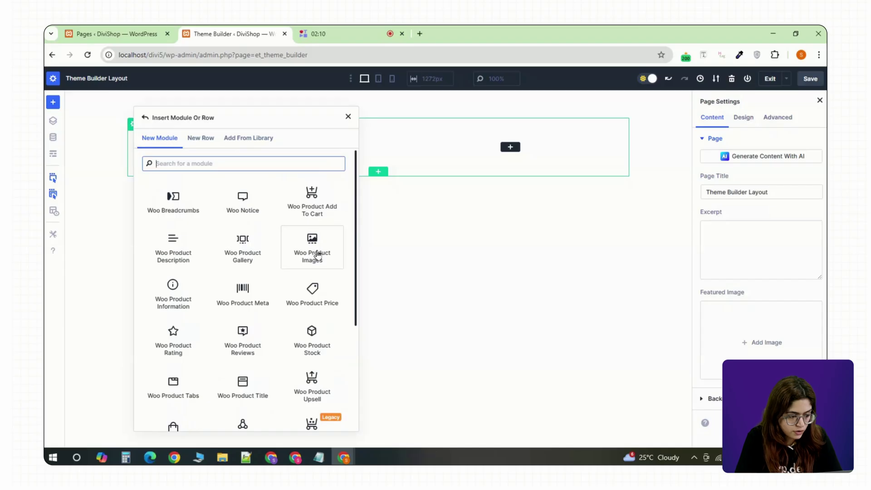
{"action": "left_click", "coordinate": [318, 255]}
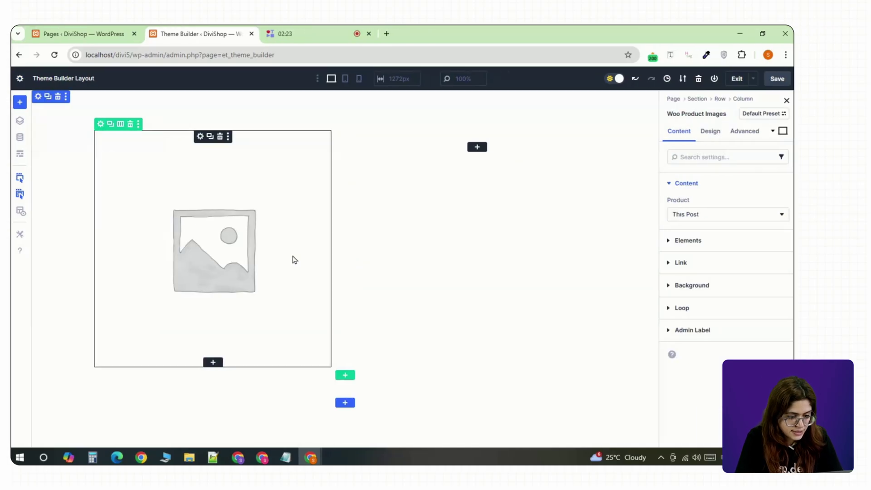
{"action": "left_click", "coordinate": [743, 130]}
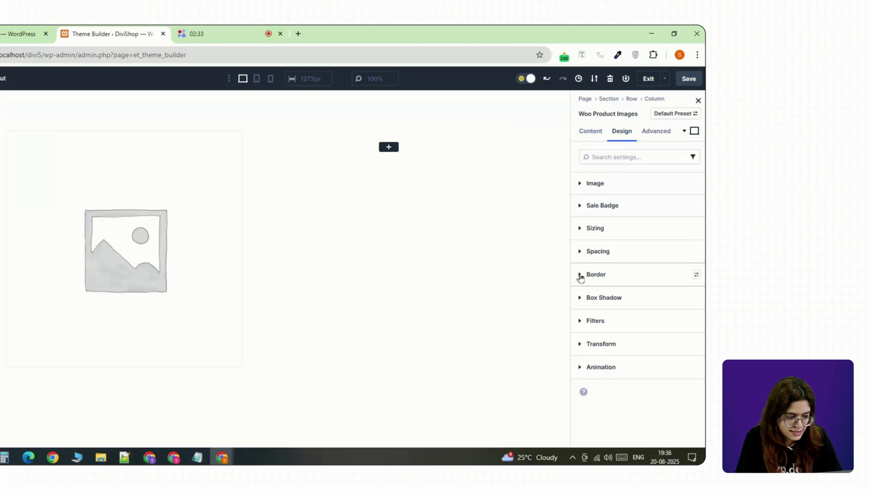
{"action": "left_click", "coordinate": [590, 251]}
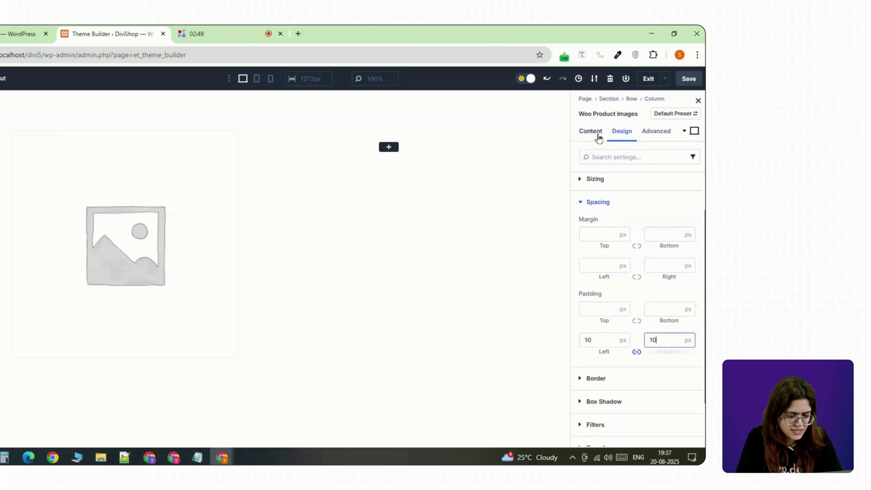
{"action": "scroll", "coordinate": [589, 317], "scroll_direction": "down", "scroll_amount": 1}
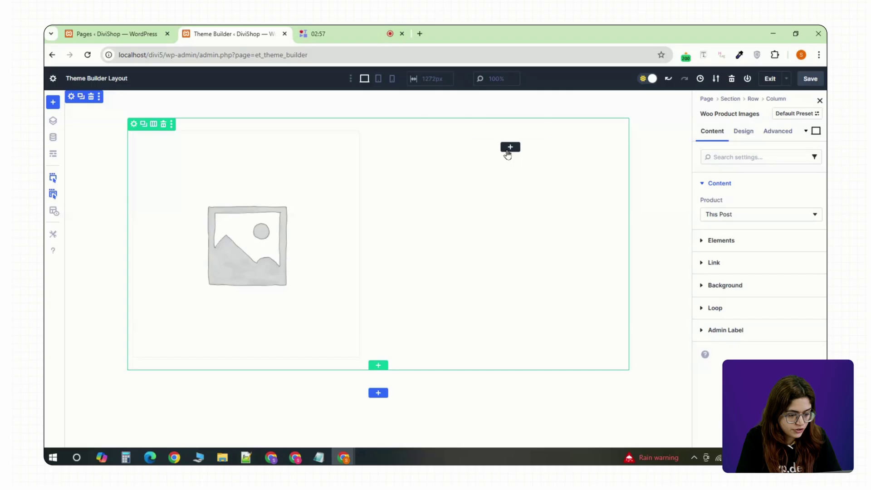
Fill the right column with product price, description, add-to-cart and meta modules
{"action": "left_click", "coordinate": [400, 147]}
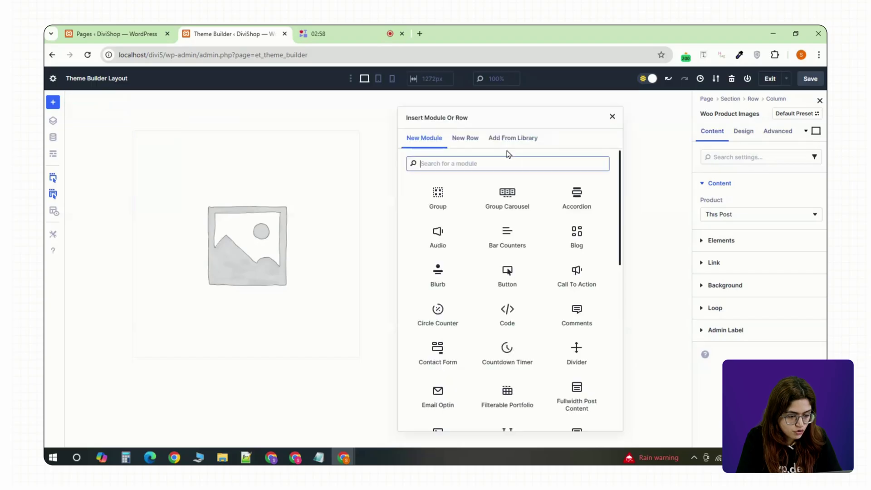
{"action": "scroll", "coordinate": [391, 255], "scroll_direction": "down", "scroll_amount": 10}
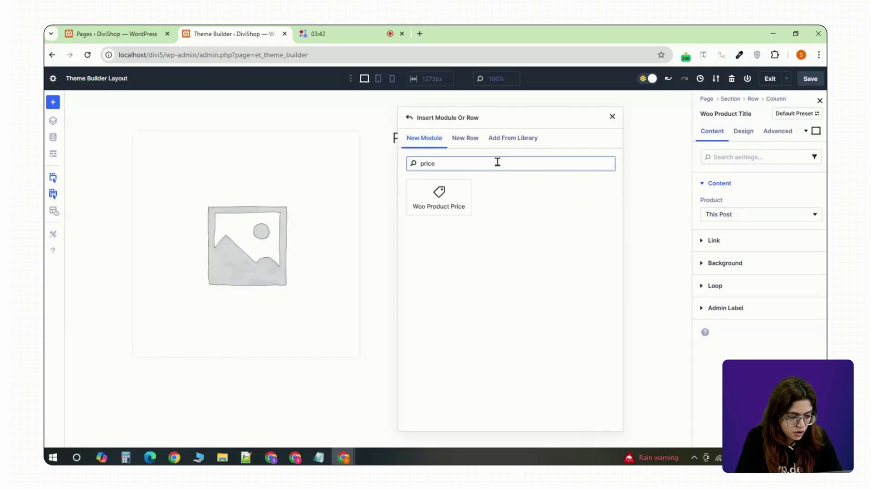
{"action": "left_click", "coordinate": [443, 202]}
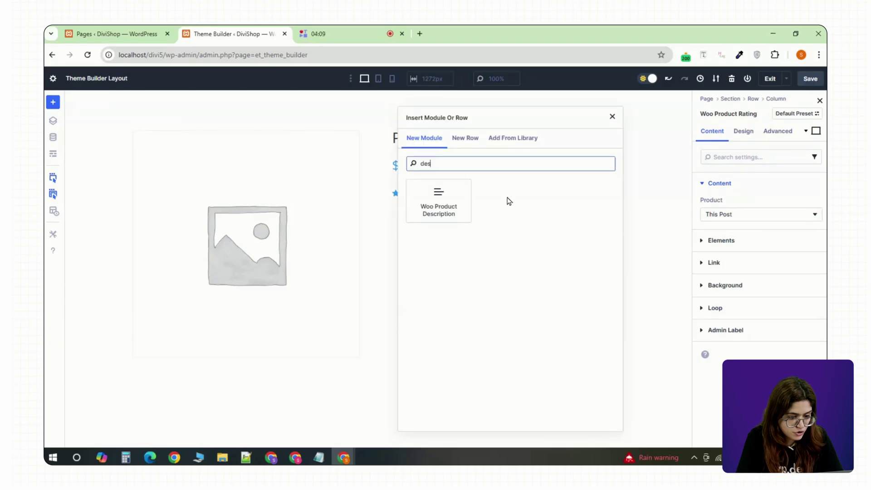
{"action": "left_click", "coordinate": [438, 202]}
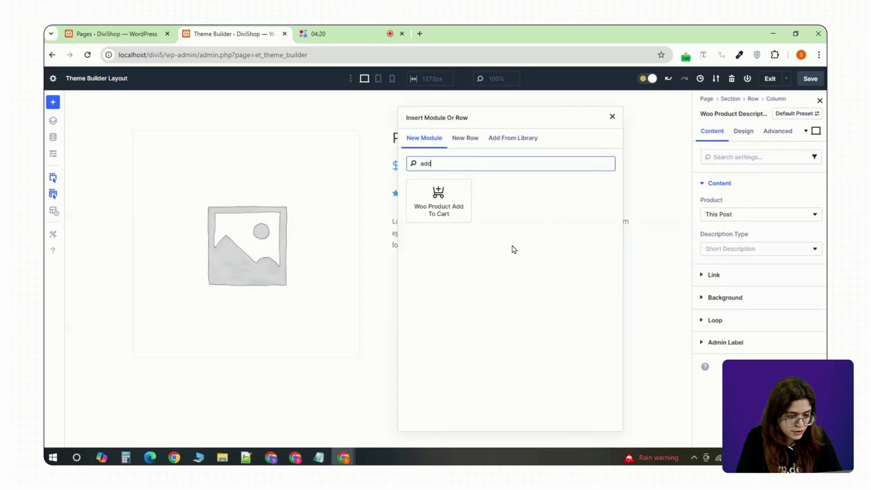
{"action": "left_click", "coordinate": [440, 203]}
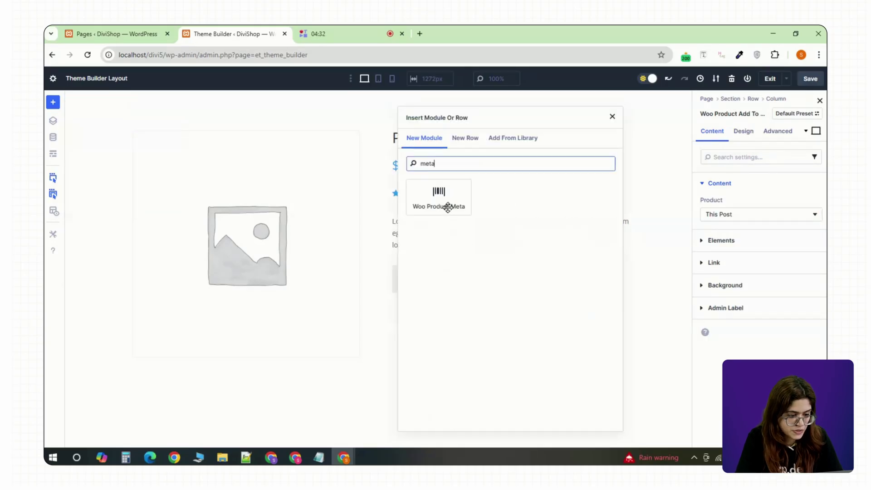
{"action": "left_click", "coordinate": [447, 205]}
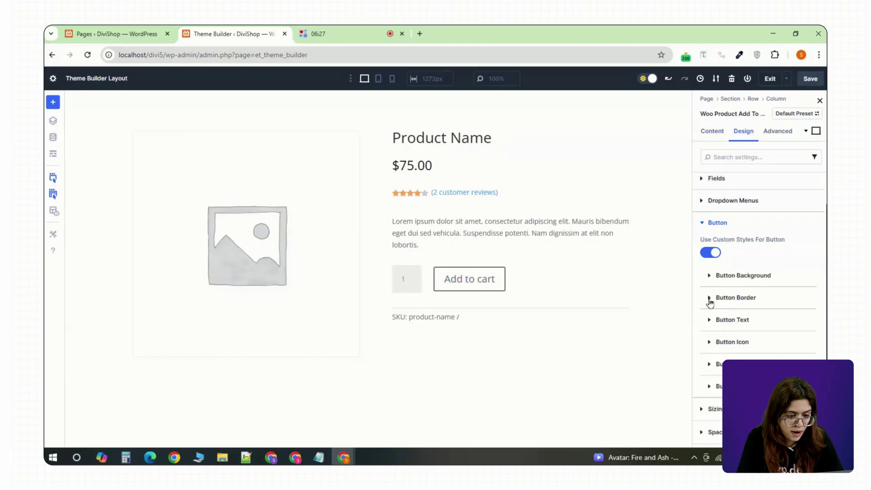
Set the Add to cart button text size to 16 px
{"action": "left_click", "coordinate": [712, 321]}
{"action": "scroll", "coordinate": [725, 295], "scroll_direction": "down", "scroll_amount": 3}
{"action": "left_click", "coordinate": [715, 391]}
{"action": "type", "text": "16"}
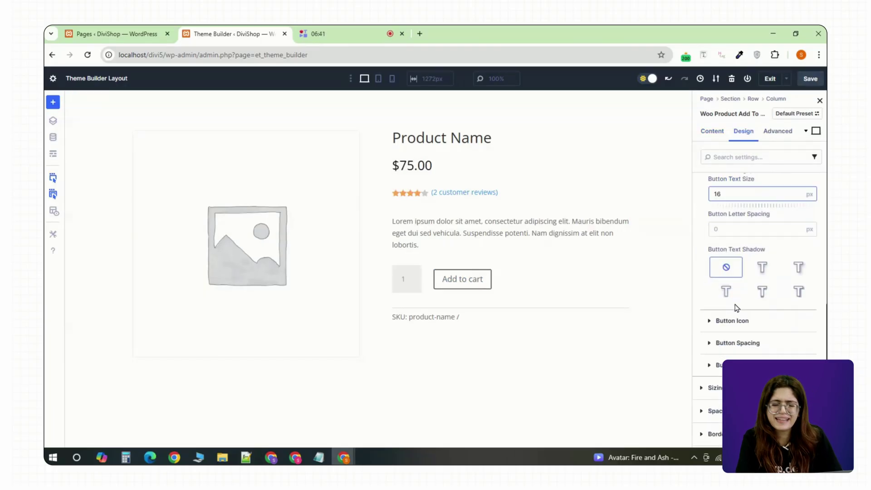
{"action": "scroll", "coordinate": [719, 285], "scroll_direction": "up", "scroll_amount": 8}
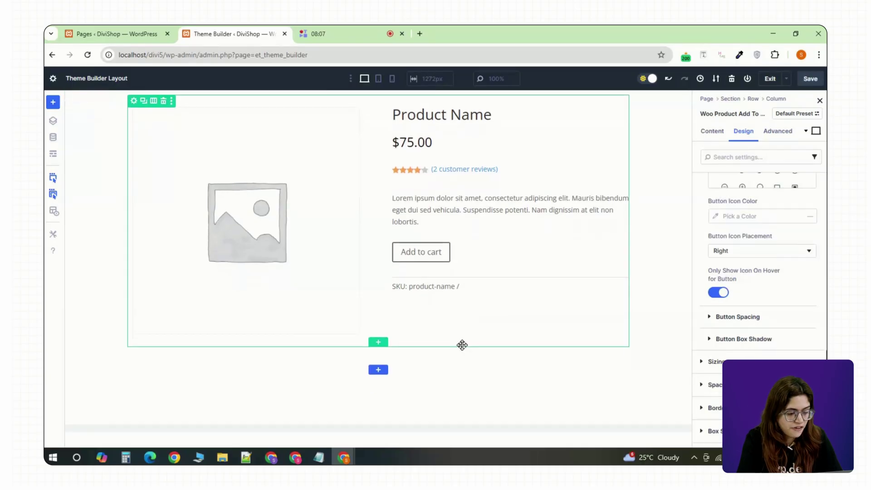
Insert a Woo Product Tabs module with Description and Reviews below the product details
{"action": "left_click", "coordinate": [381, 370]}
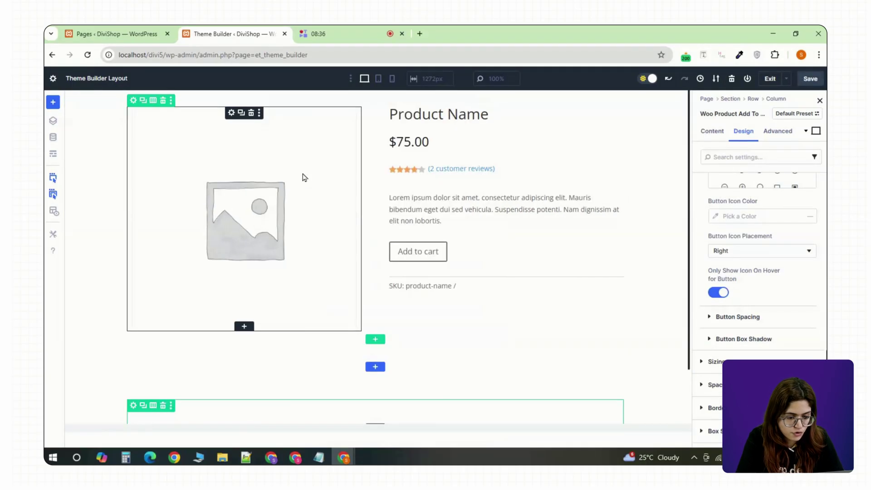
{"action": "type", "text": "tabs"}
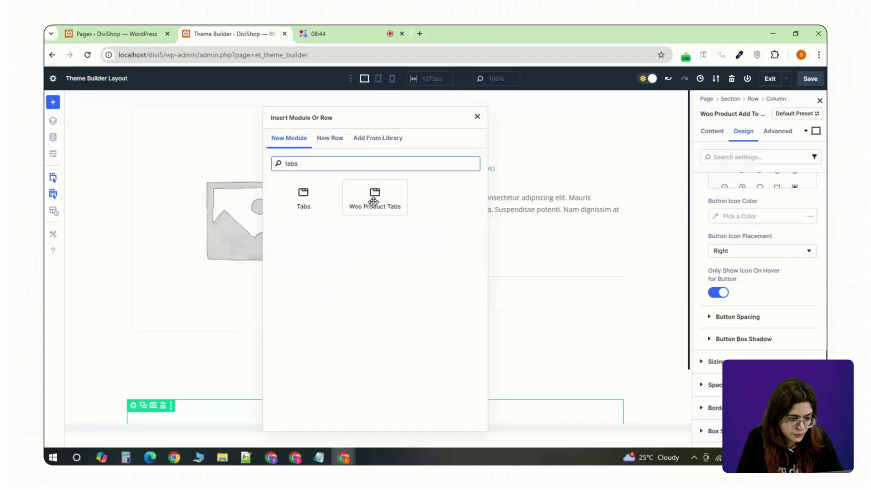
{"action": "left_click", "coordinate": [373, 201]}
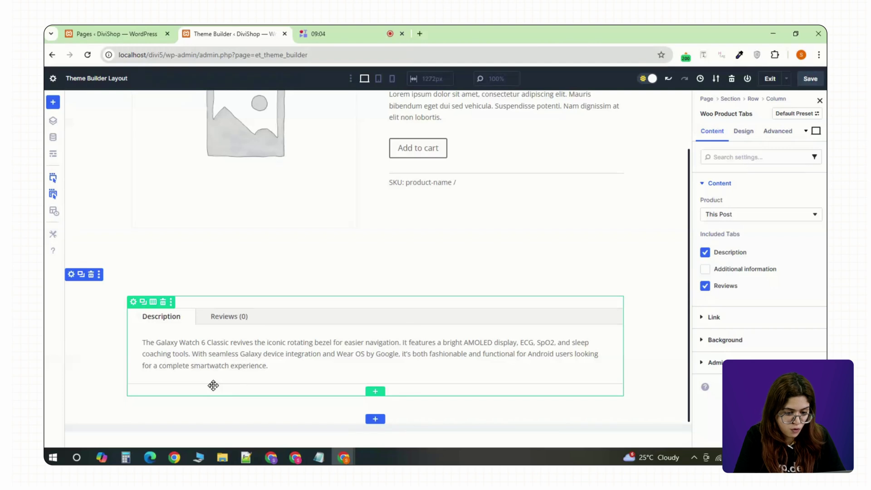
{"action": "left_click", "coordinate": [715, 343]}
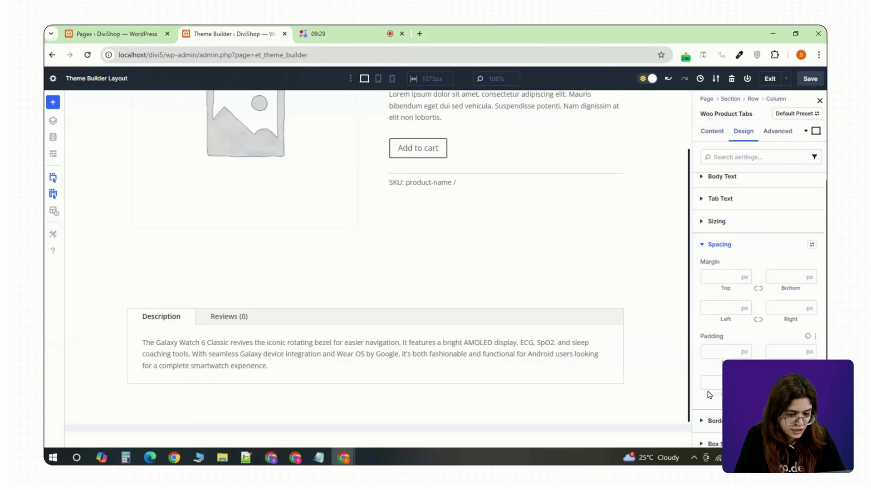
{"action": "scroll", "coordinate": [709, 392], "scroll_direction": "down", "scroll_amount": 3}
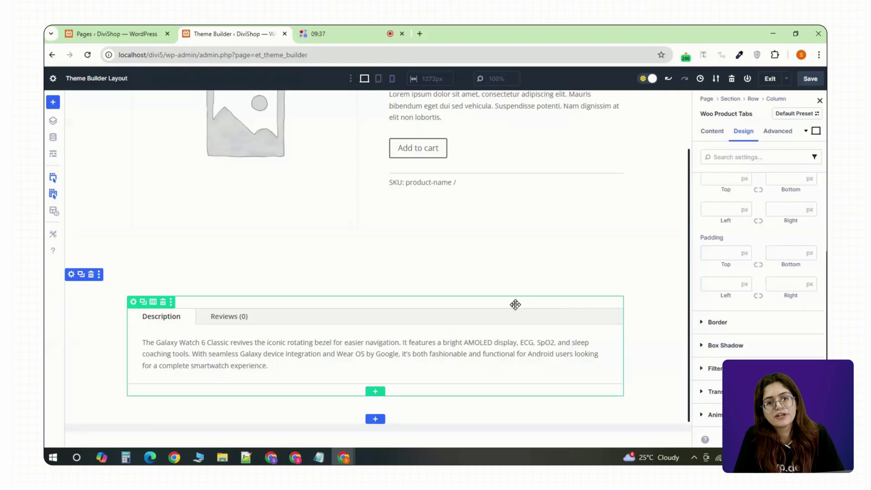
{"action": "left_click", "coordinate": [375, 417]}
Insert Woo Related Products in a one-column section and adjust its title text size
{"action": "left_click", "coordinate": [285, 173]}
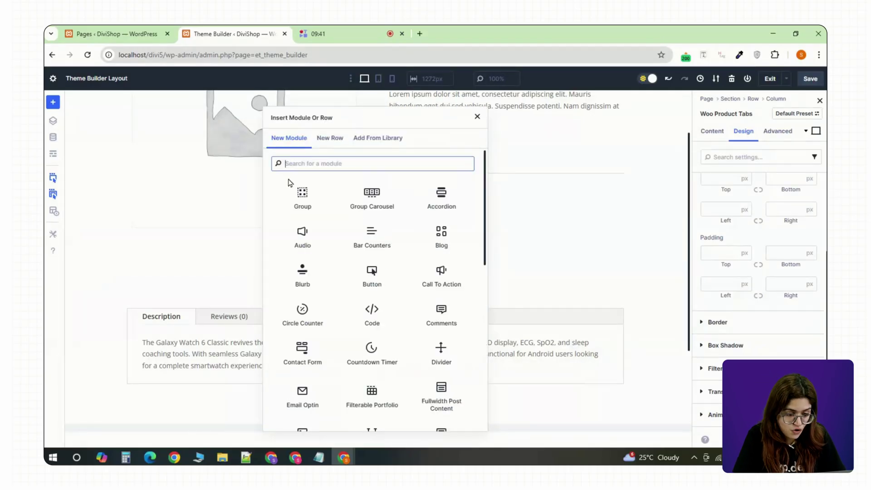
{"action": "type", "text": "relate"}
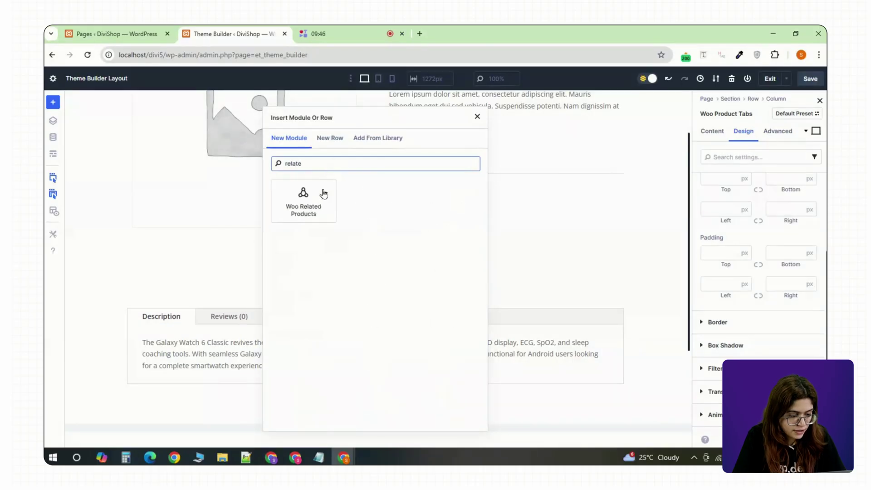
{"action": "left_click", "coordinate": [317, 210]}
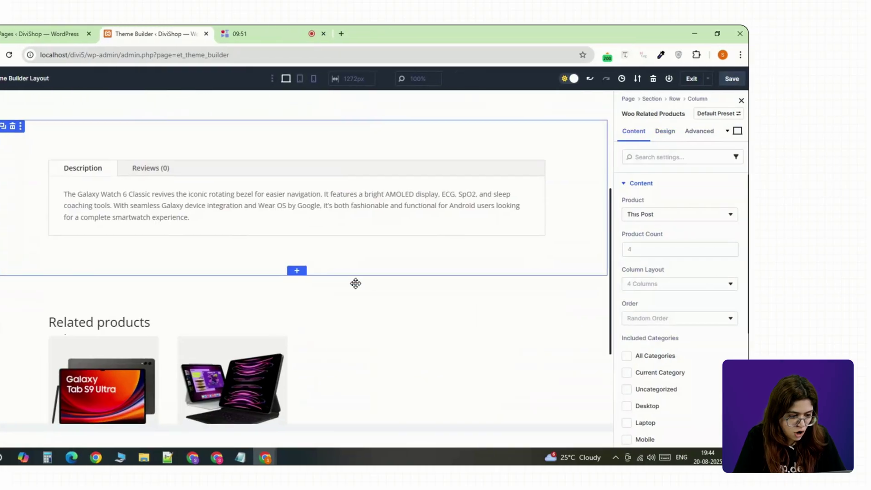
{"action": "scroll", "coordinate": [356, 284], "scroll_direction": "down", "scroll_amount": 3}
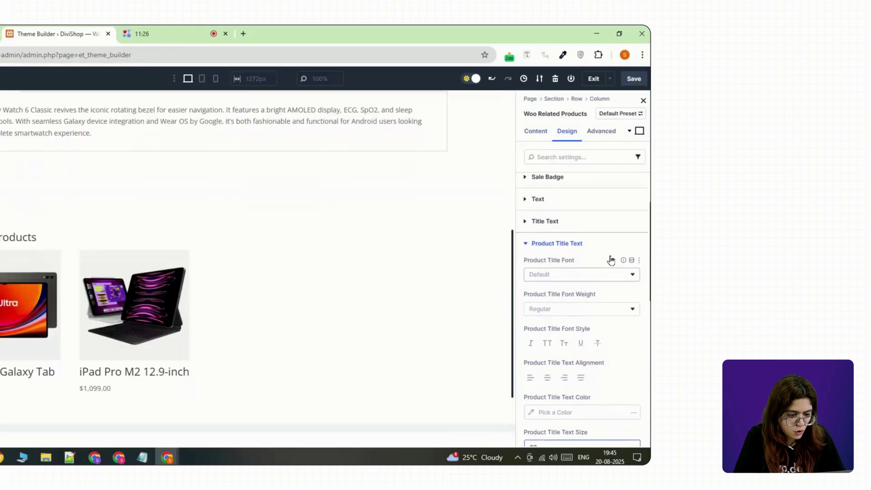
{"action": "left_click", "coordinate": [526, 245]}
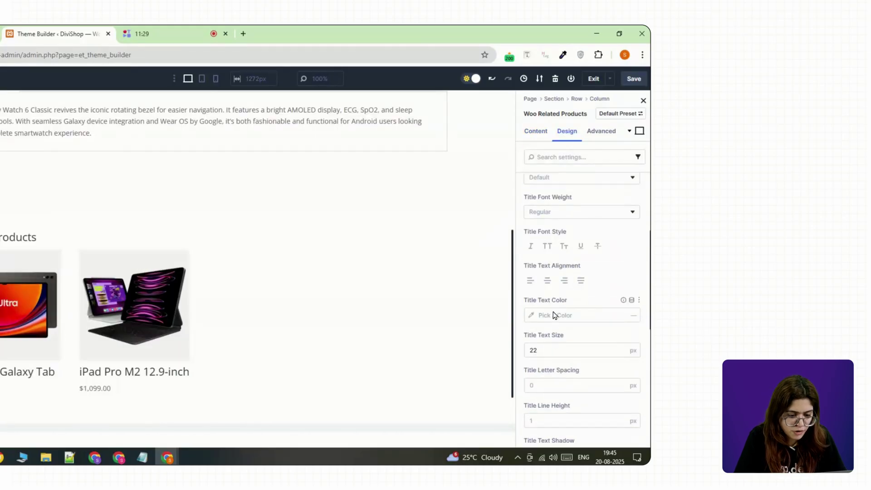
{"action": "left_click", "coordinate": [552, 350]}
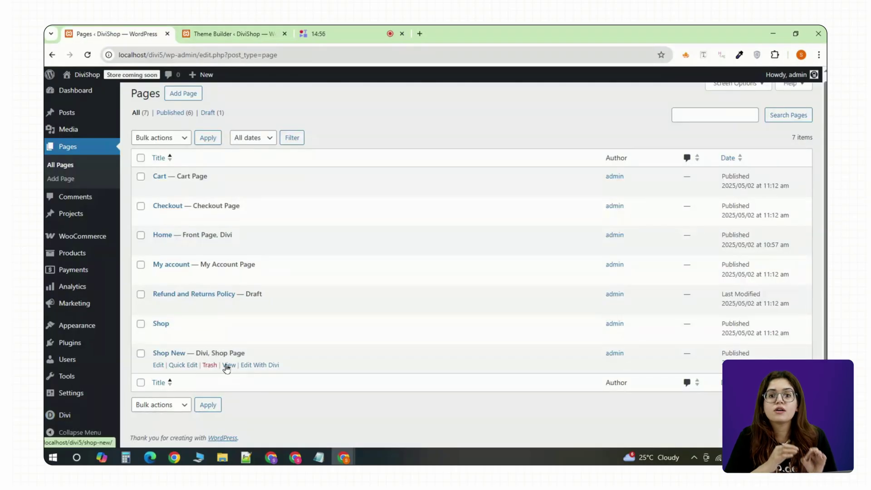
Open the Shop New page in a new browser tab and scroll through it
{"action": "right_click", "coordinate": [229, 364]}
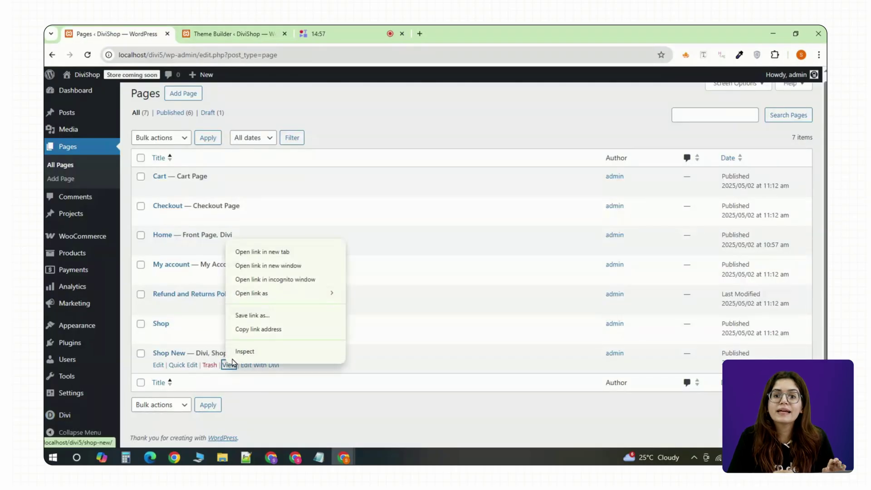
{"action": "left_click", "coordinate": [262, 252]}
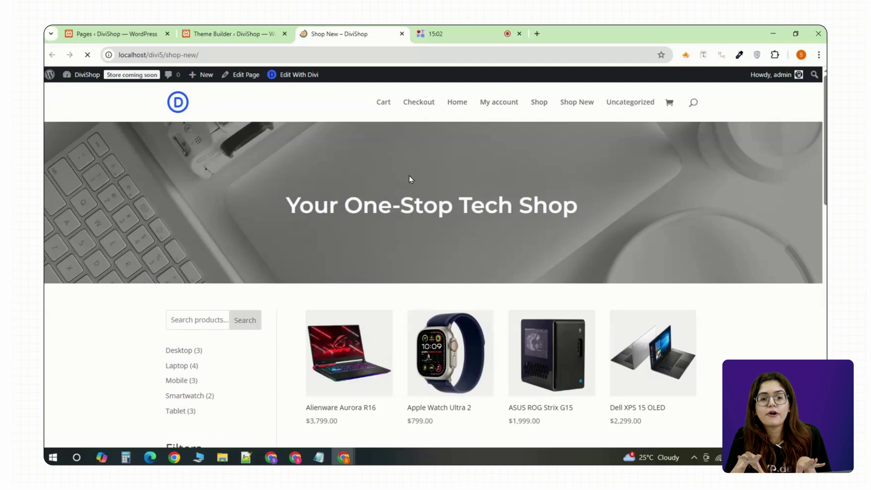
{"action": "scroll", "coordinate": [424, 225], "scroll_direction": "down", "scroll_amount": 10}
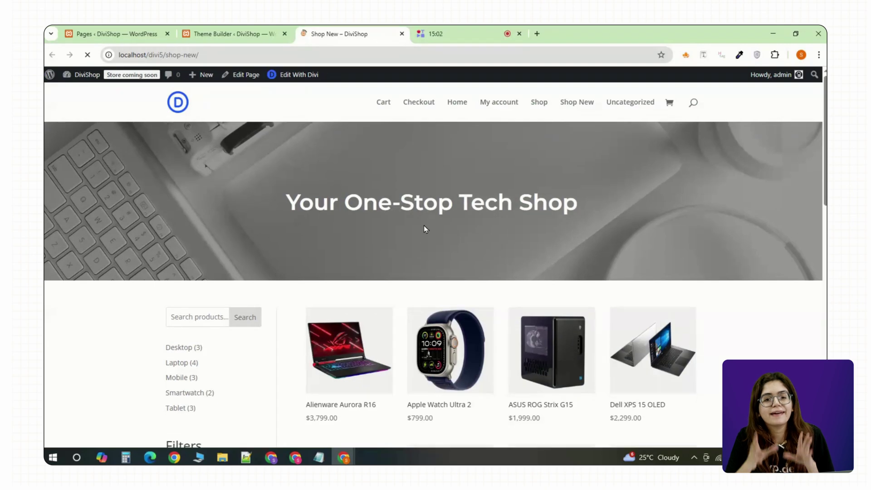
{"action": "scroll", "coordinate": [425, 228], "scroll_direction": "up", "scroll_amount": 4}
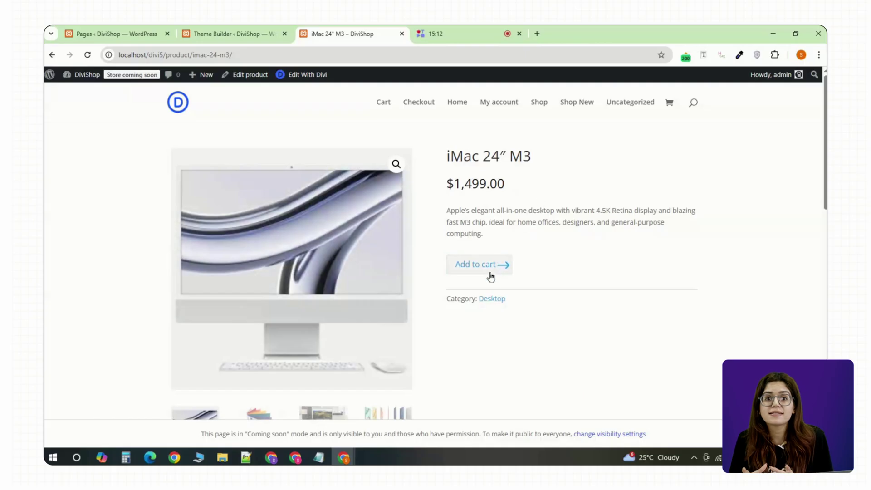
{"action": "scroll", "coordinate": [579, 257], "scroll_direction": "down", "scroll_amount": 8}
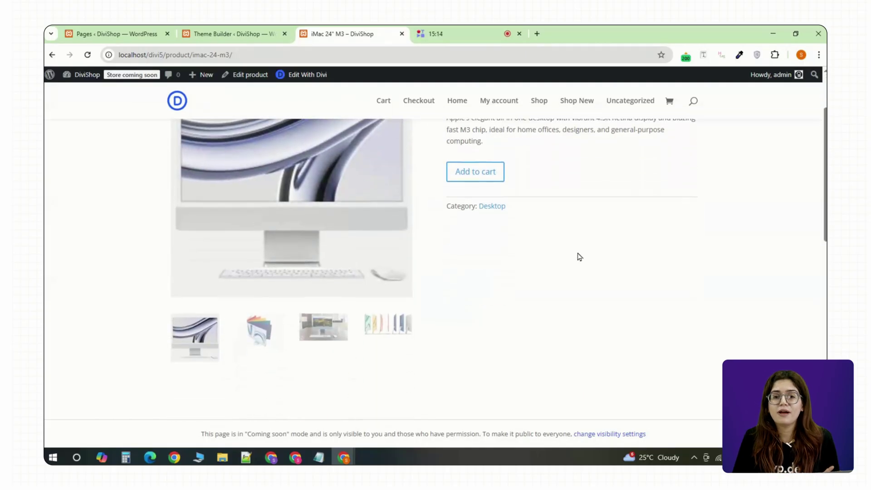
{"action": "scroll", "coordinate": [579, 257], "scroll_direction": "down", "scroll_amount": 2}
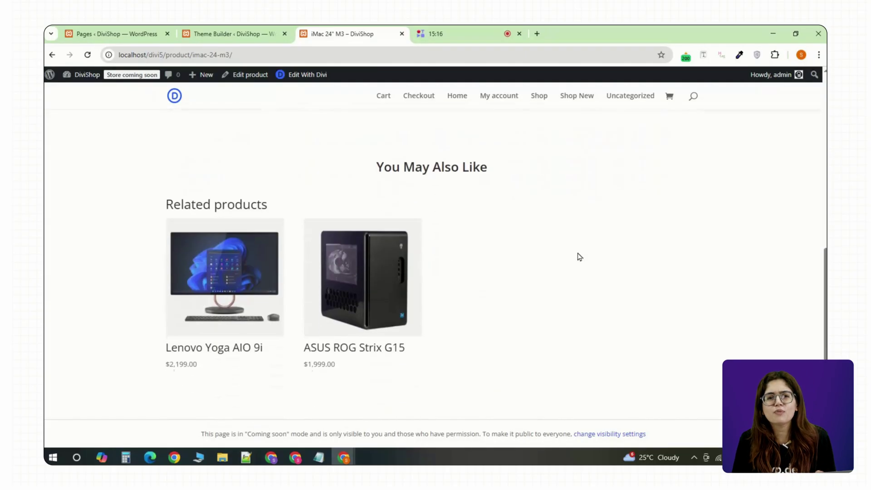
{"action": "scroll", "coordinate": [580, 257], "scroll_direction": "down", "scroll_amount": 1}
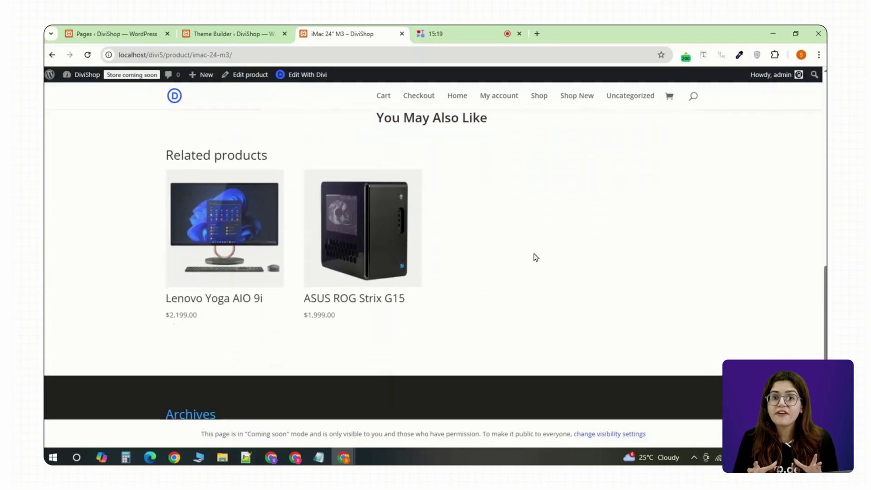
{"action": "scroll", "coordinate": [535, 257], "scroll_direction": "down", "scroll_amount": 3}
{"action": "scroll", "coordinate": [536, 257], "scroll_direction": "up", "scroll_amount": 6}
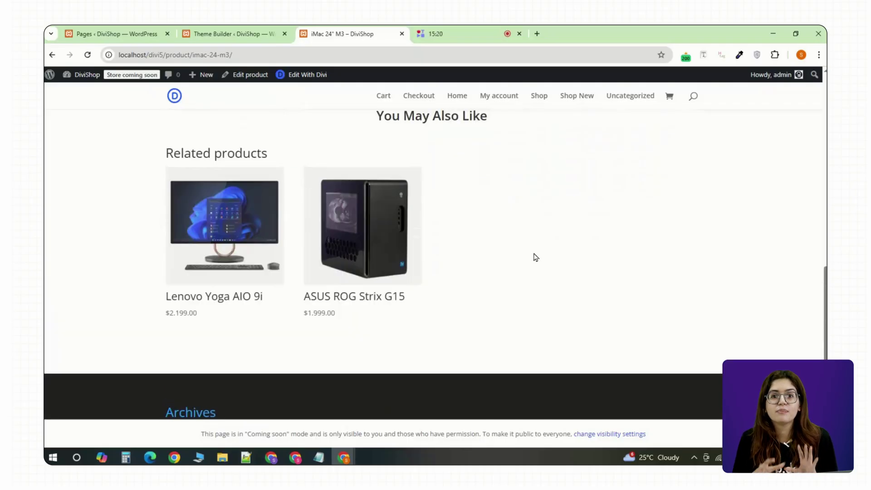
{"action": "scroll", "coordinate": [536, 257], "scroll_direction": "up", "scroll_amount": 4}
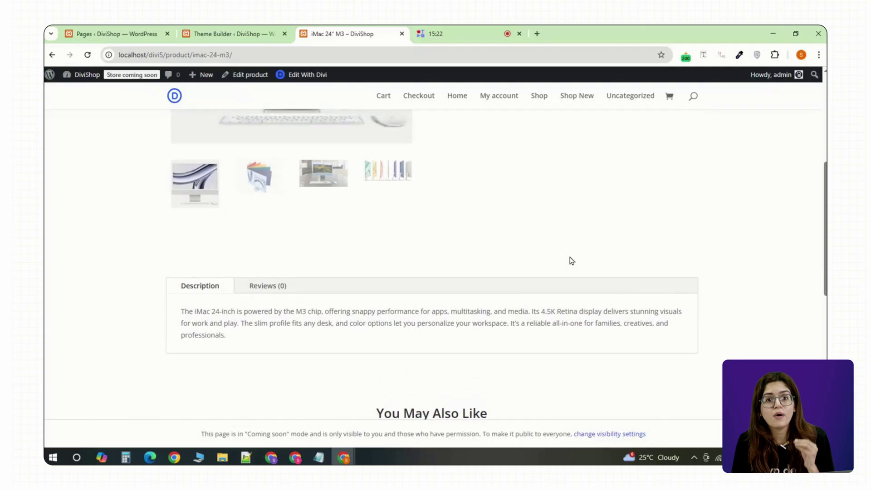
{"action": "left_click", "coordinate": [253, 291]}
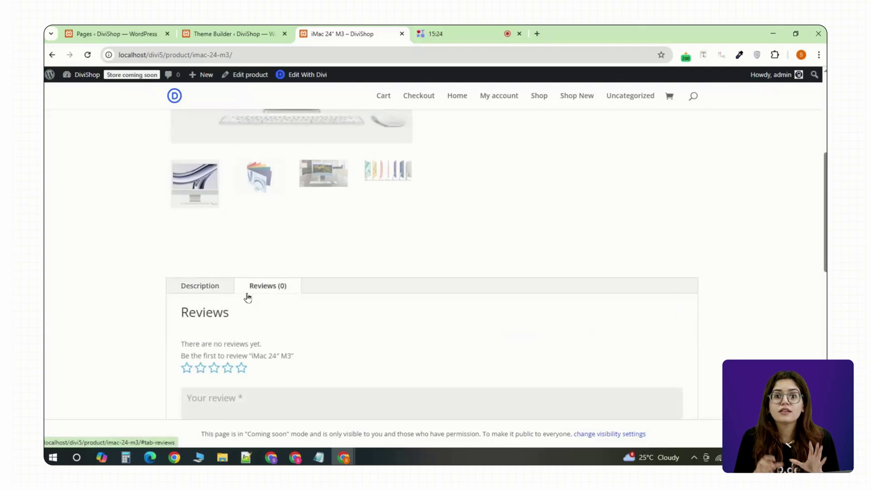
{"action": "left_click", "coordinate": [214, 296]}
{"action": "scroll", "coordinate": [518, 299], "scroll_direction": "up", "scroll_amount": 3}
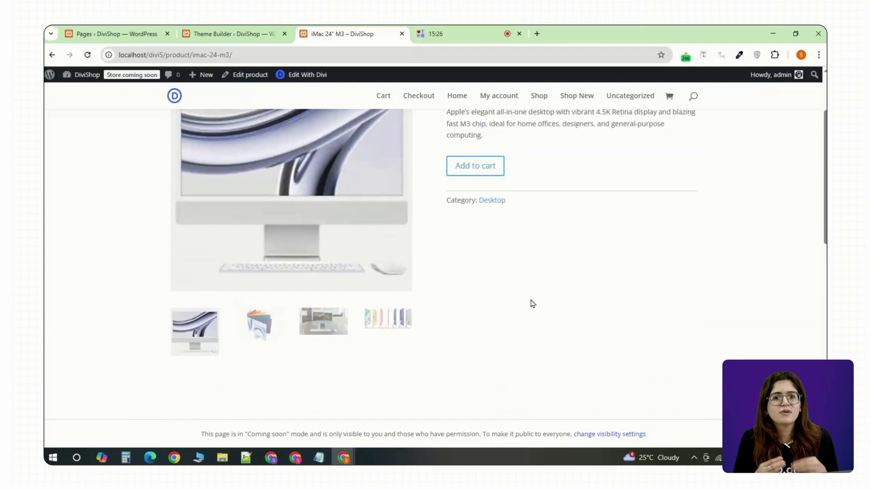
{"action": "scroll", "coordinate": [360, 370], "scroll_direction": "up", "scroll_amount": 2}
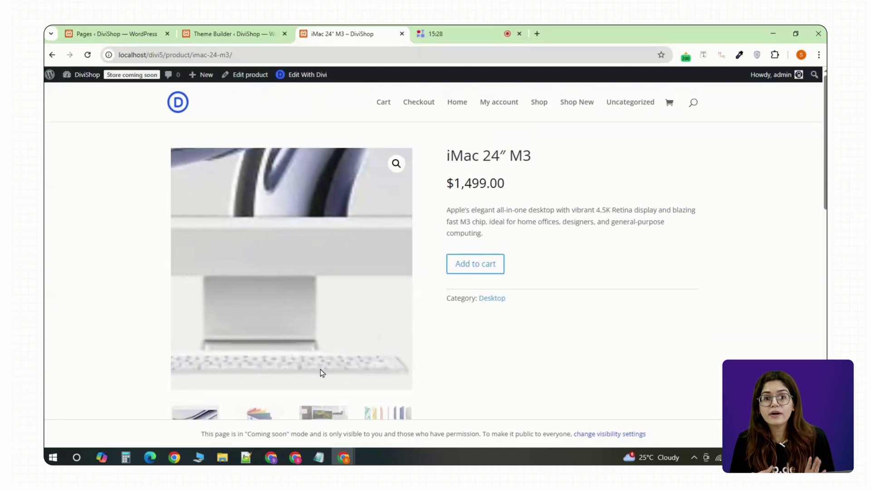
{"action": "scroll", "coordinate": [290, 362], "scroll_direction": "down", "scroll_amount": 2}
{"action": "left_click", "coordinate": [241, 333]}
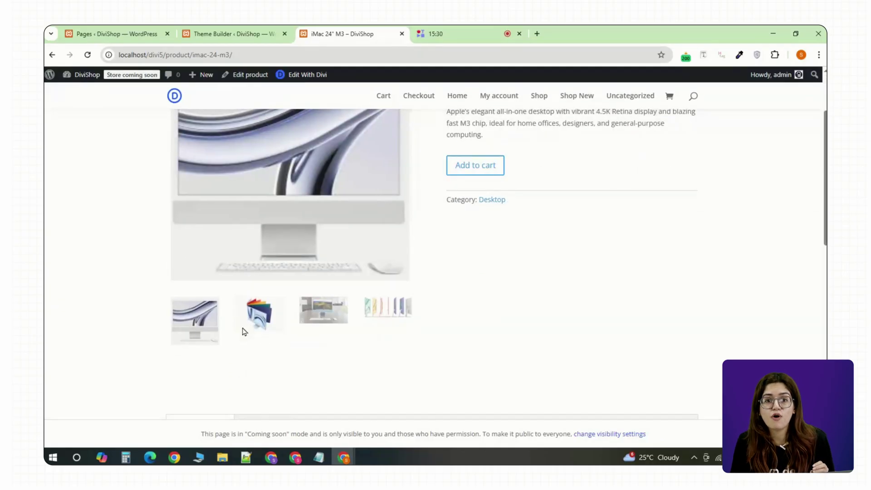
{"action": "scroll", "coordinate": [324, 325], "scroll_direction": "up", "scroll_amount": 2}
{"action": "left_click", "coordinate": [329, 348]}
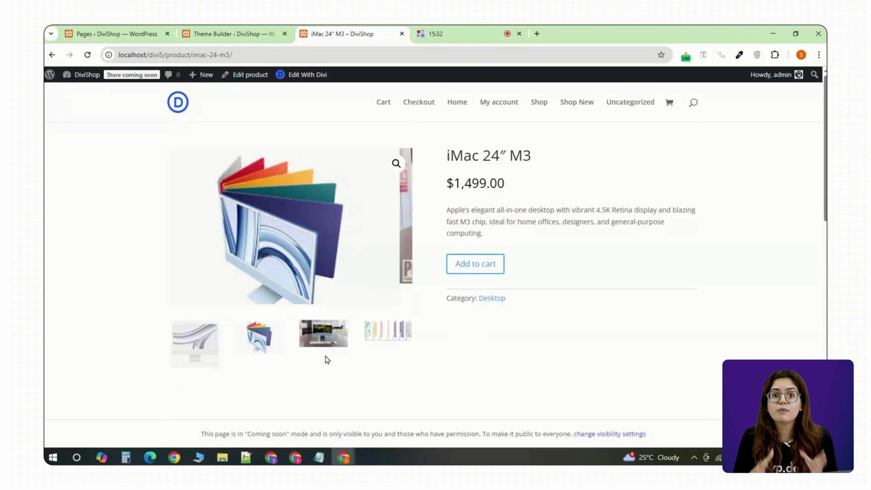
{"action": "left_click", "coordinate": [401, 322]}
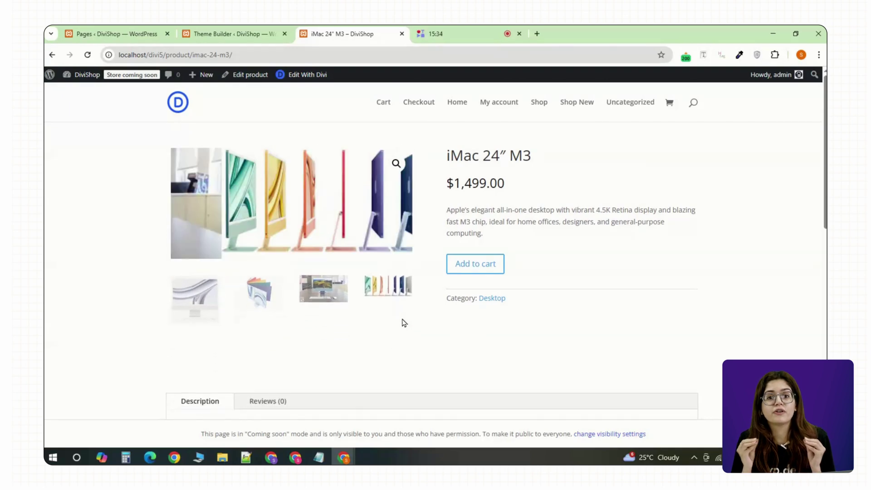
{"action": "left_click", "coordinate": [199, 289]}
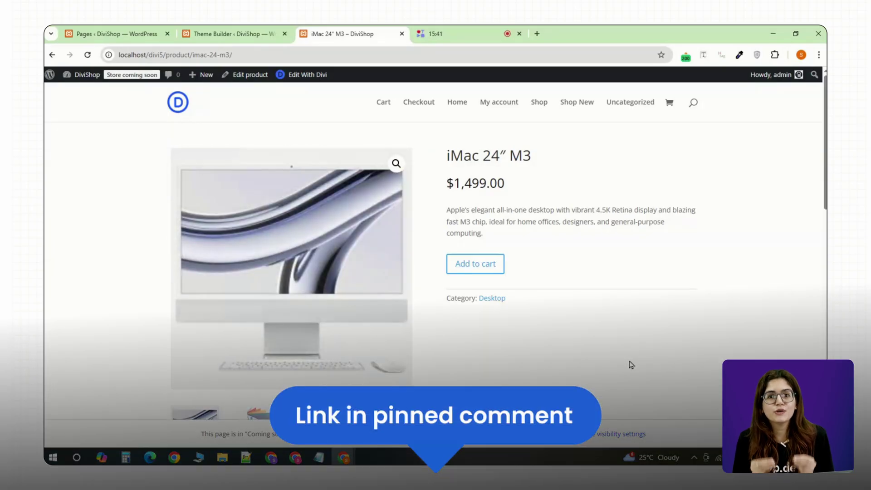
{"action": "scroll", "coordinate": [630, 364], "scroll_direction": "down", "scroll_amount": 1}
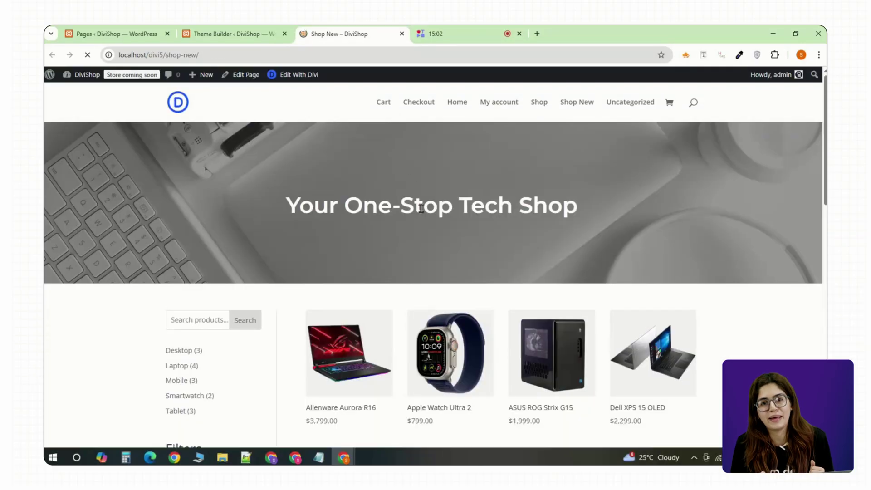
{"action": "scroll", "coordinate": [432, 230], "scroll_direction": "down", "scroll_amount": 10}
{"action": "scroll", "coordinate": [431, 230], "scroll_direction": "up", "scroll_amount": 4}
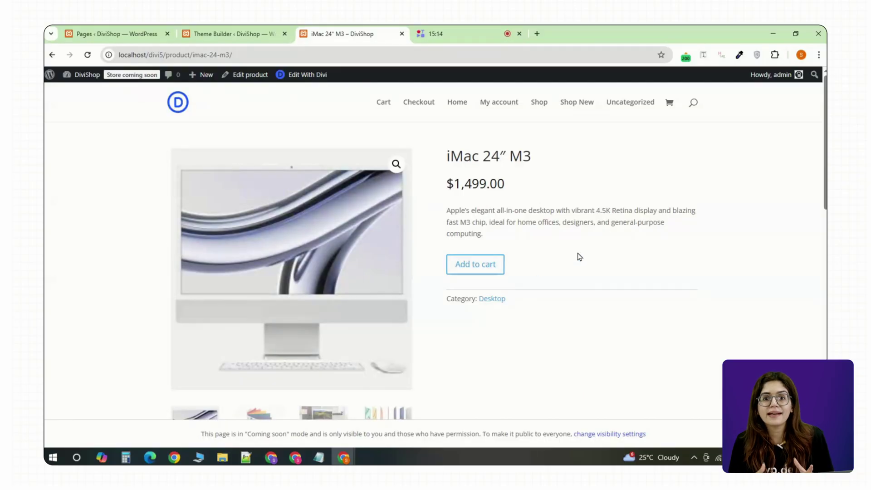
{"action": "scroll", "coordinate": [579, 257], "scroll_direction": "down", "scroll_amount": 8}
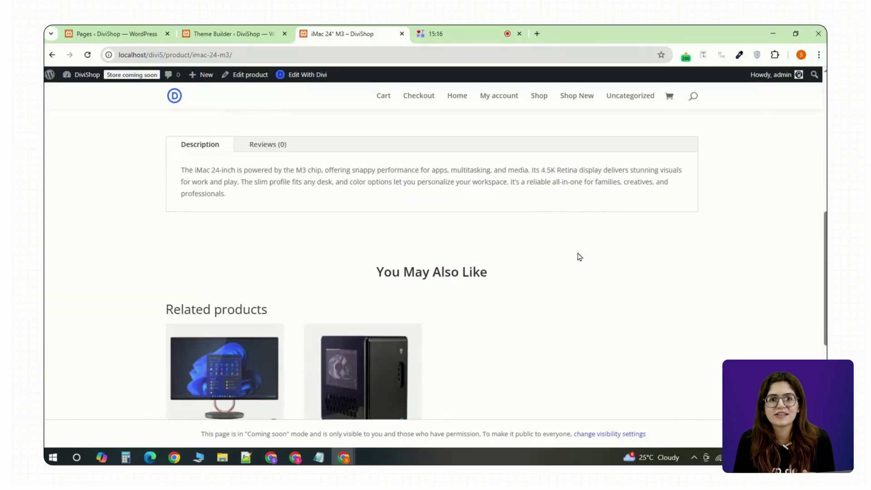